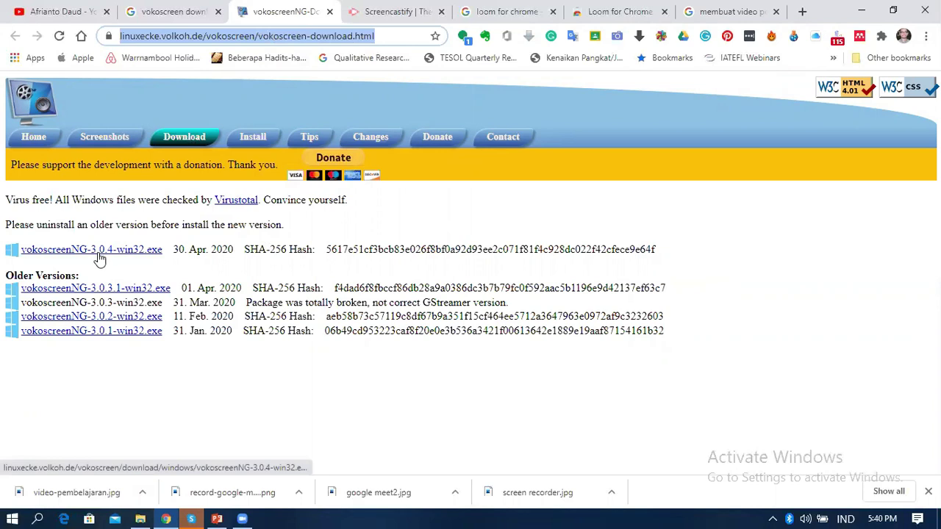
Download the vokoscreenNG-3.0.4-win32.exe installer, then minimize Chrome and PowerPoint
left_click(111, 258)
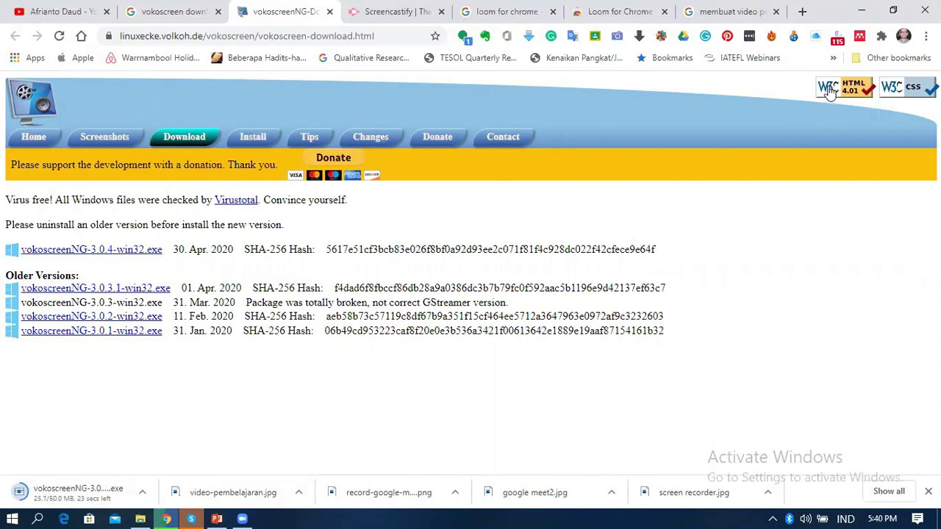
left_click(860, 11)
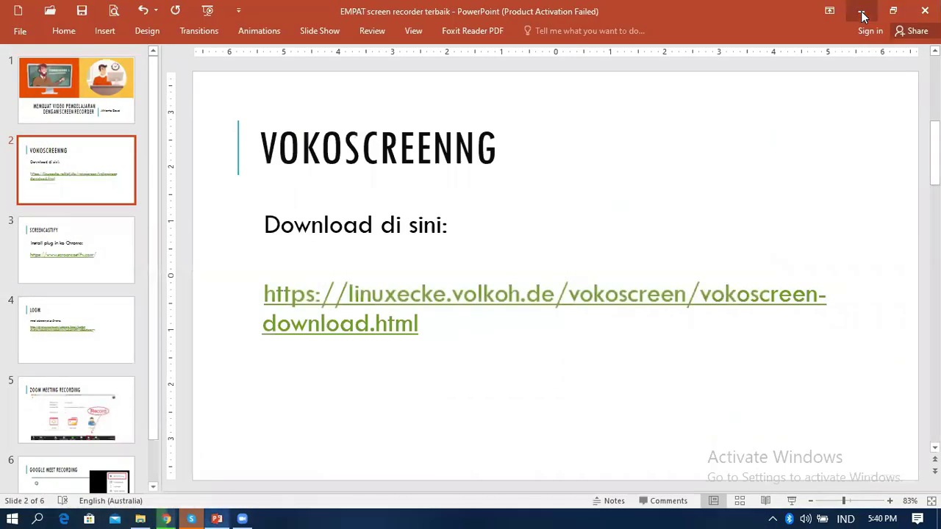
left_click(861, 12)
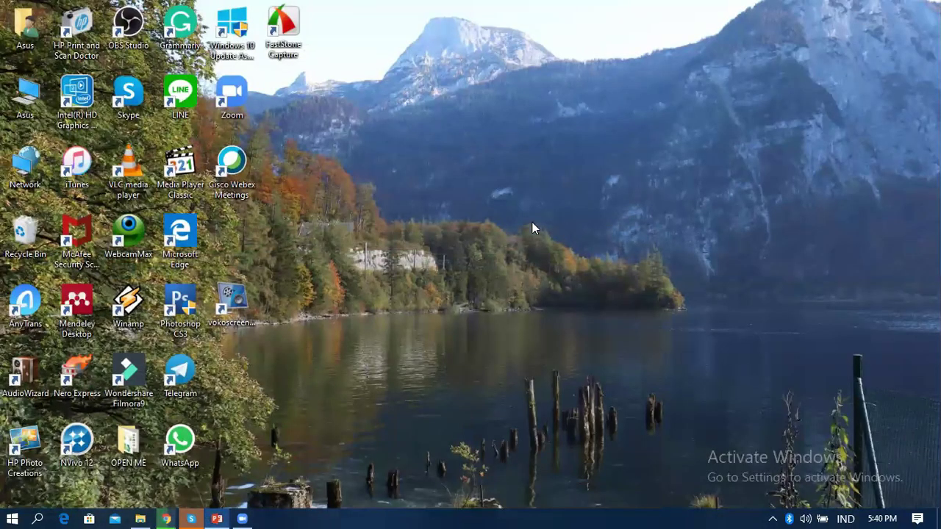
Launch vokoscreenNG 3.0.4 from its desktop shortcut
double_click(235, 299)
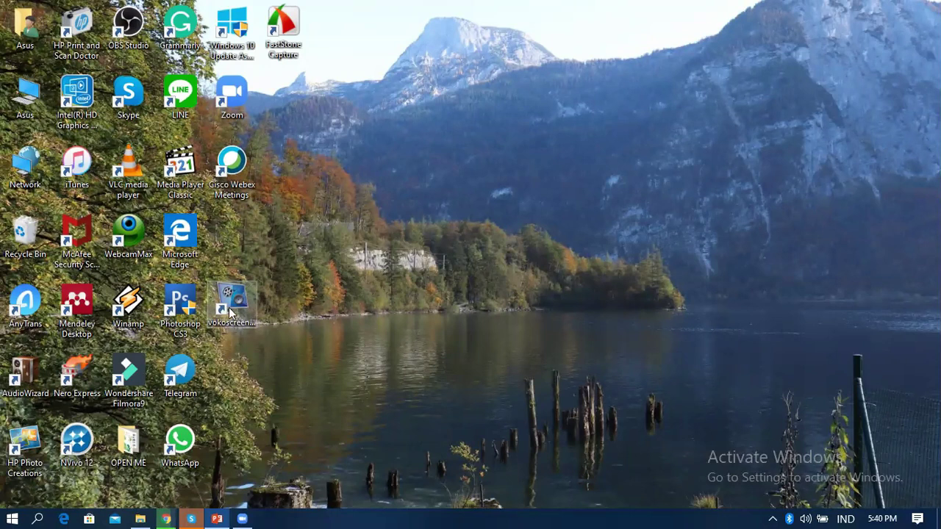
left_click(238, 318)
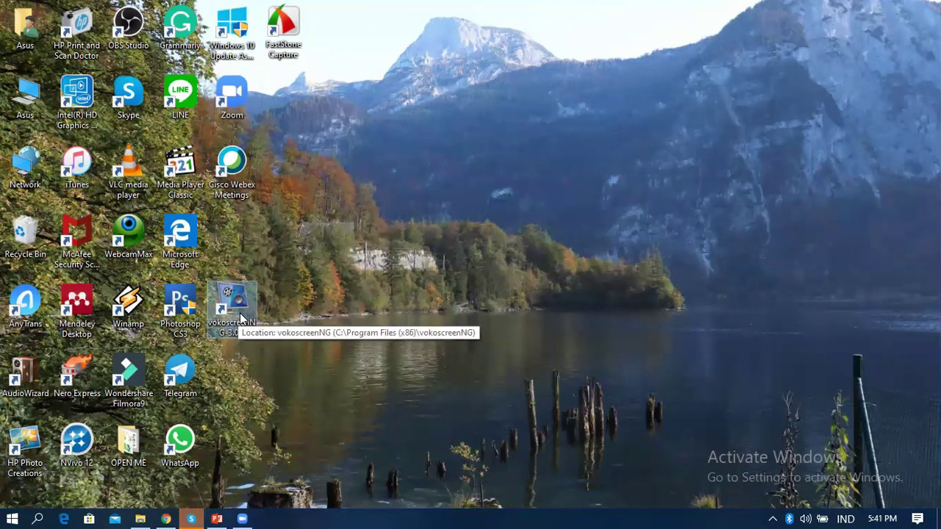
double_click(240, 317)
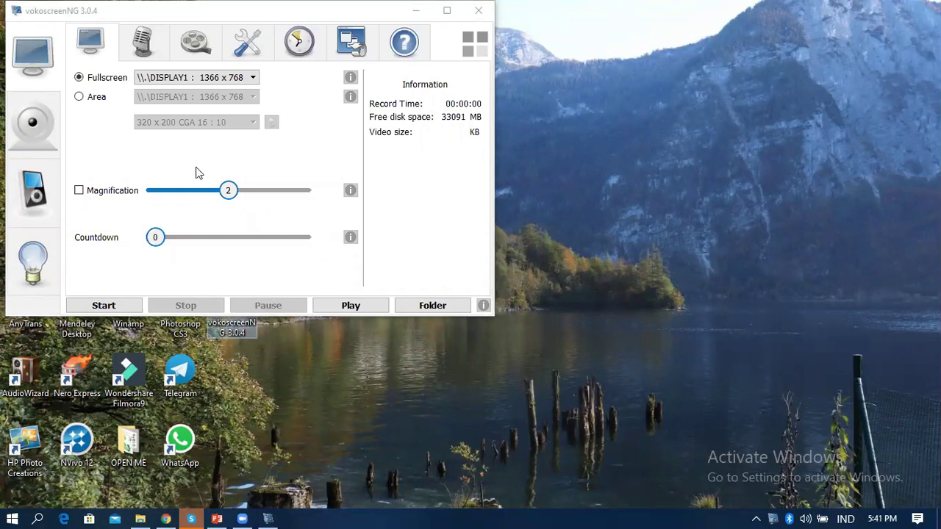
Resize a custom Area capture frame, then revert to Fullscreen 1366 x 768 and view microphone settings
left_click(112, 54)
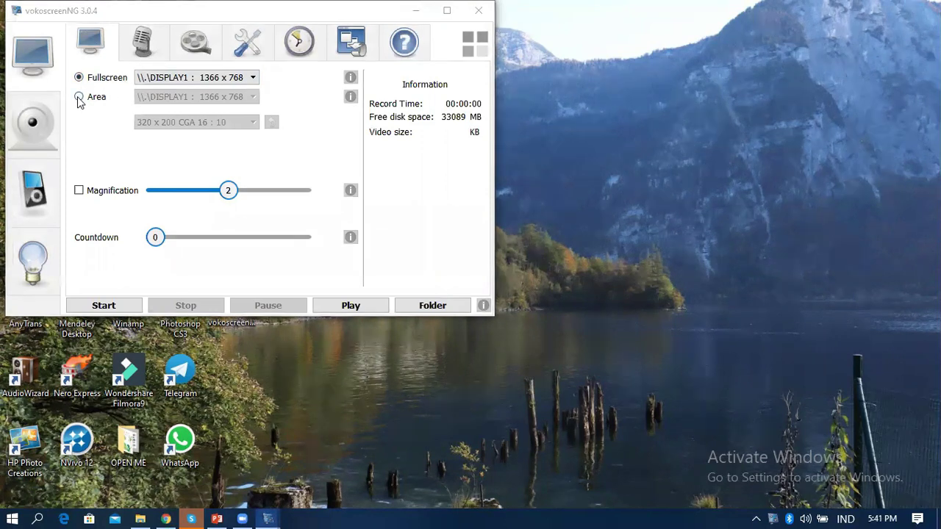
left_click(78, 97)
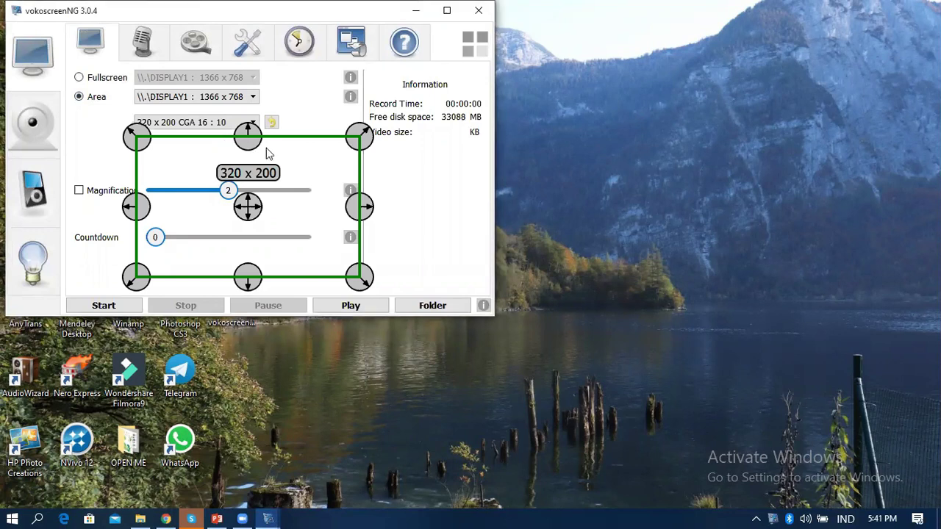
mouse_move(360, 135)
left_mouse_down()
mouse_move(414, 132)
mouse_move(366, 132)
left_mouse_up()
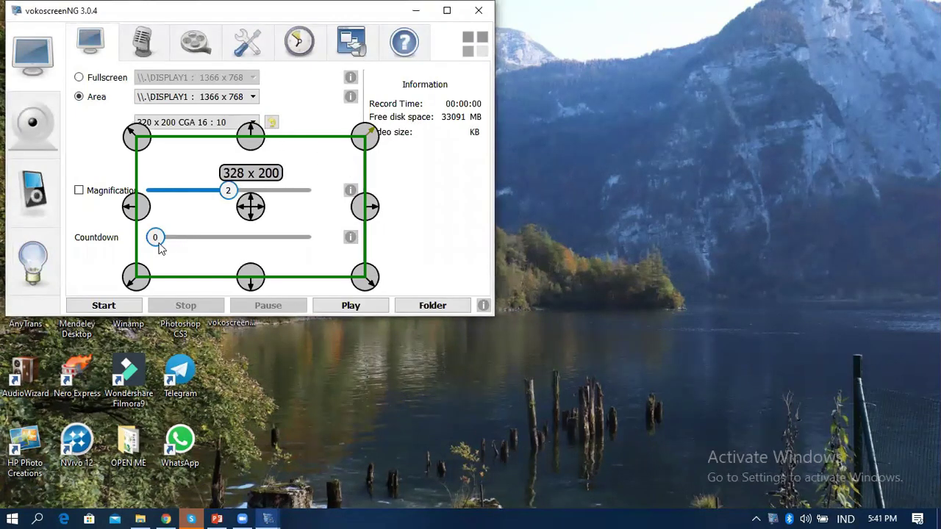
mouse_move(136, 207)
left_mouse_down()
mouse_move(81, 213)
mouse_move(141, 210)
left_mouse_up()
left_click_drag(252, 278, 250, 297)
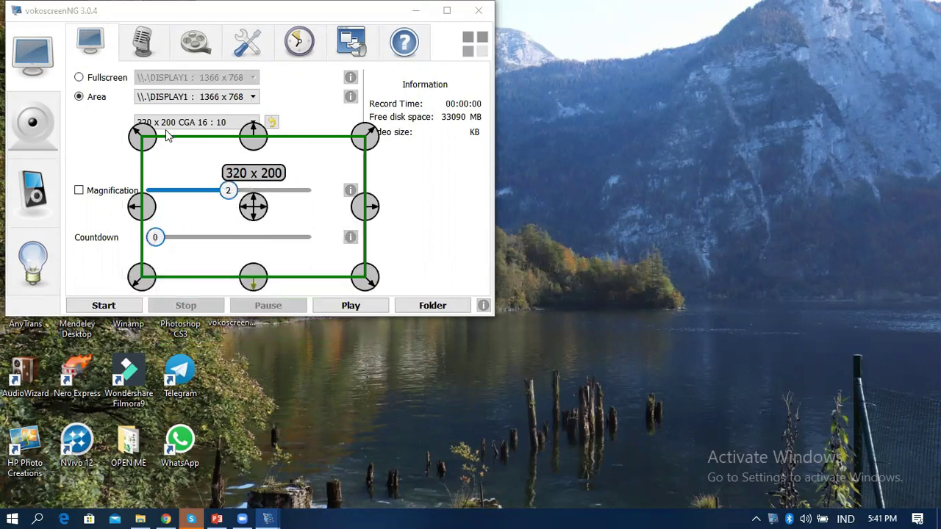
left_click(79, 78)
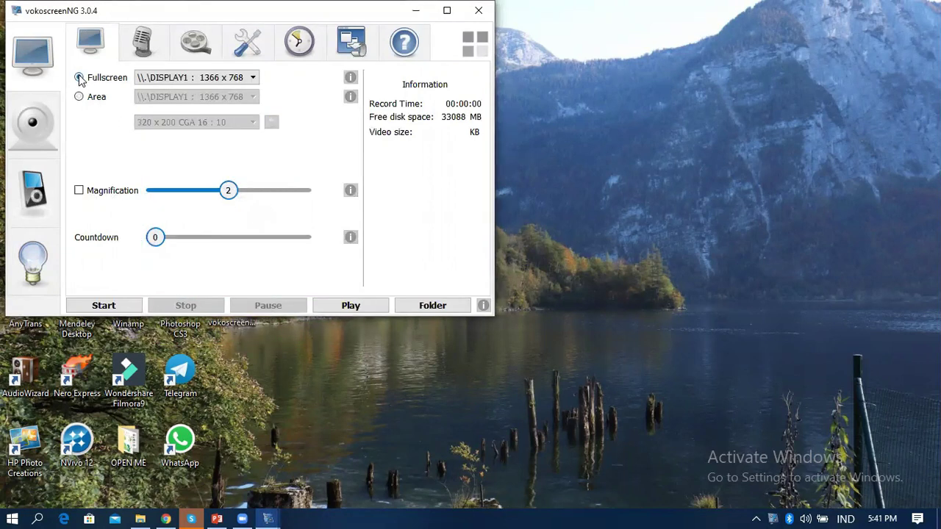
left_click(151, 53)
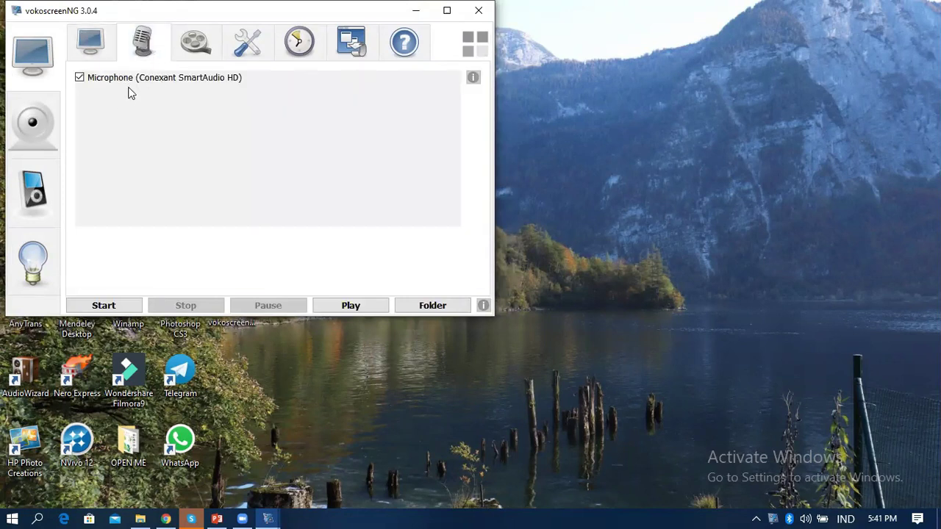
Review the video Format list keeping mkv, then check the save path C:/Users/Asus/Videos
left_click(203, 57)
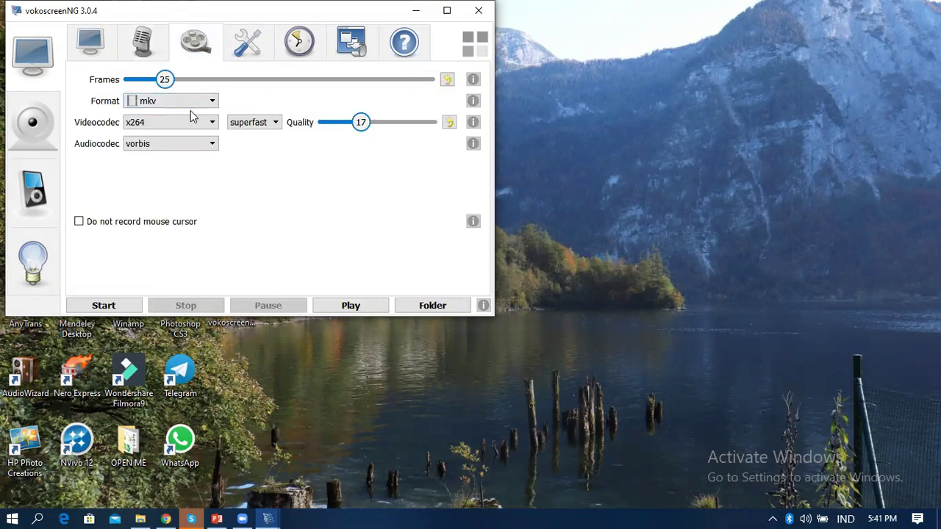
left_click(212, 104)
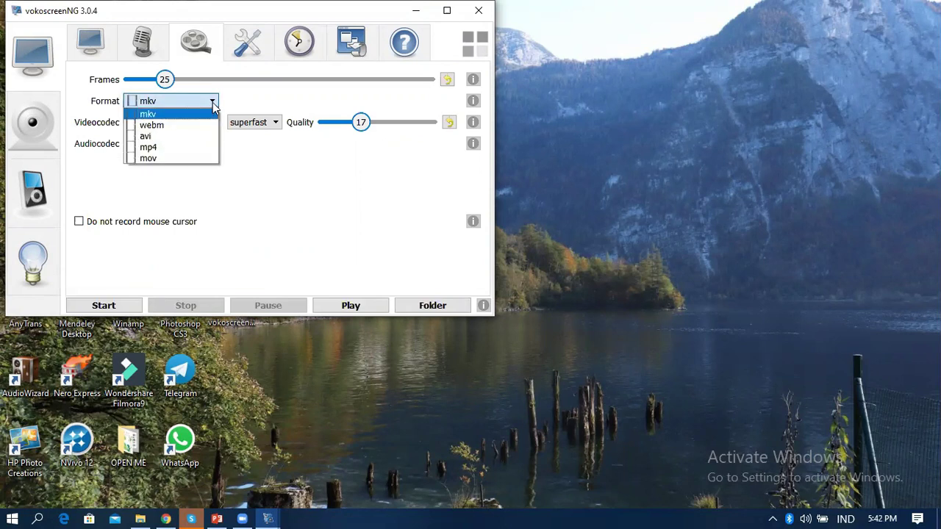
left_click(212, 106)
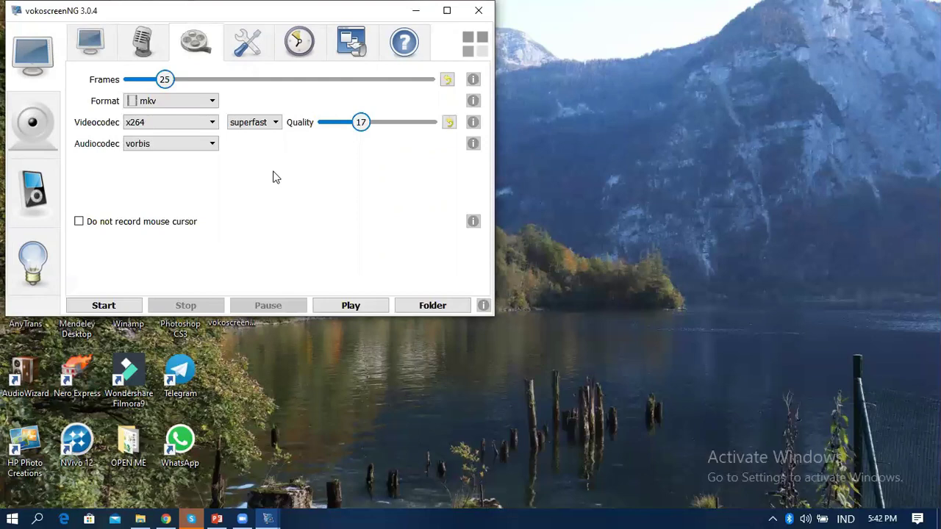
left_click(247, 56)
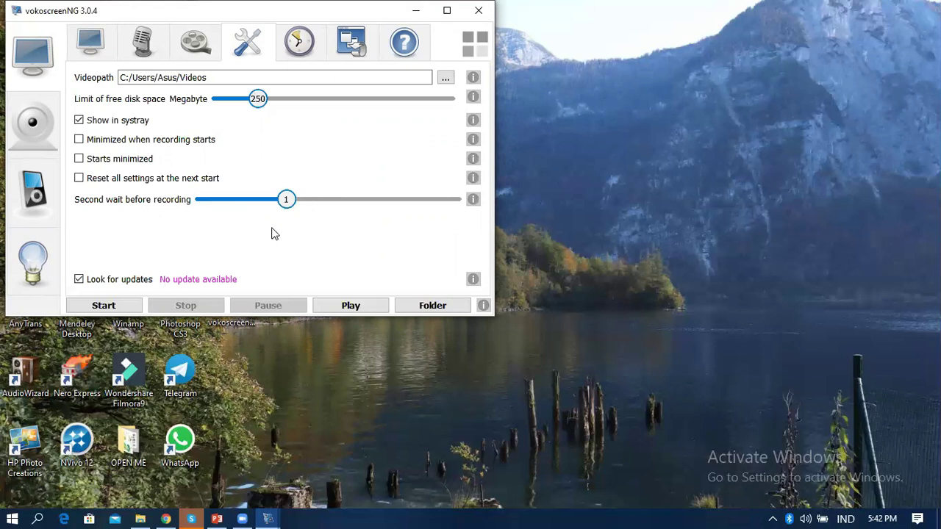
left_click(297, 44)
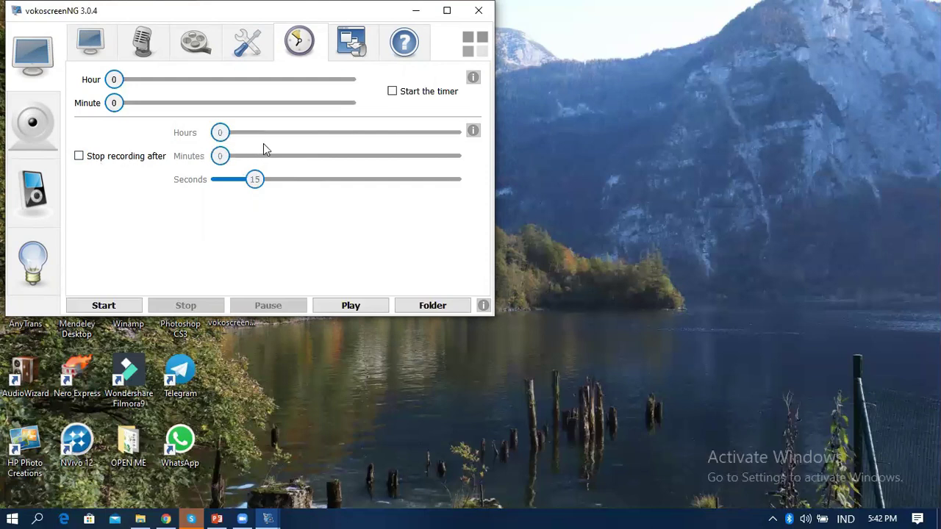
Go from the timer options back to Screen capture options, then to the webcam Camera page
left_click(92, 60)
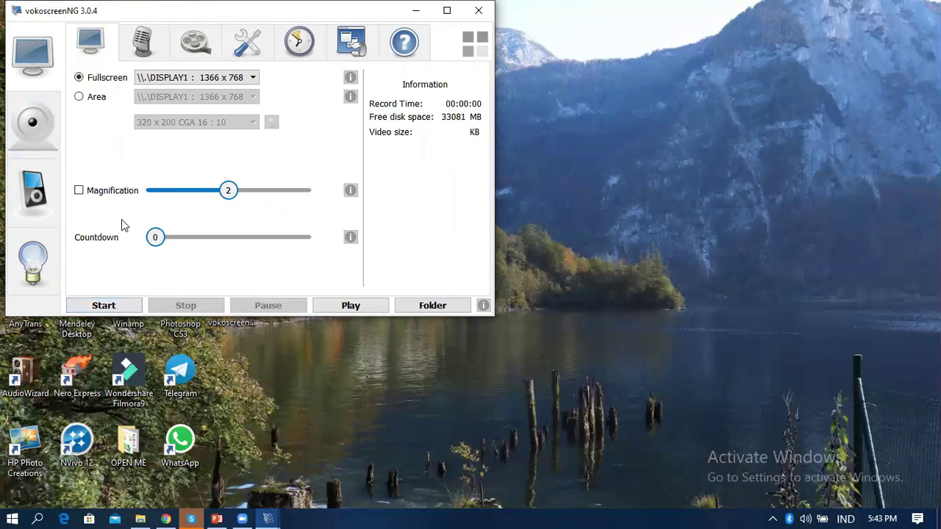
left_click(39, 136)
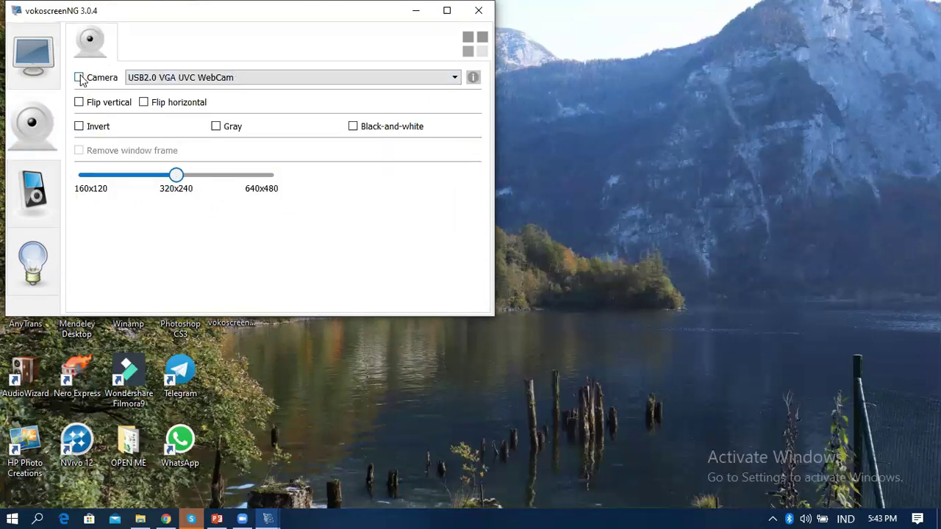
Preview the webcam overlay, switch the camera off, and return to Fullscreen capture options
left_click(78, 77)
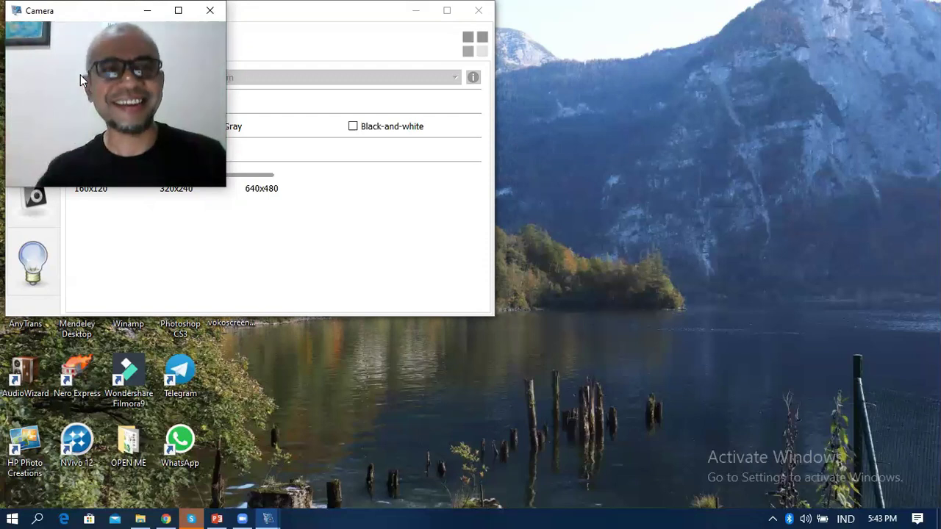
left_click(147, 11)
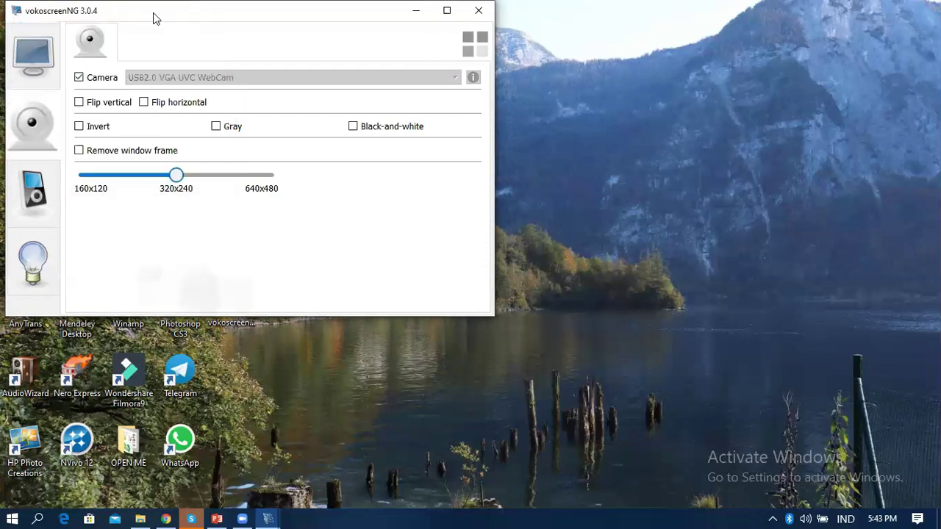
left_click(80, 78)
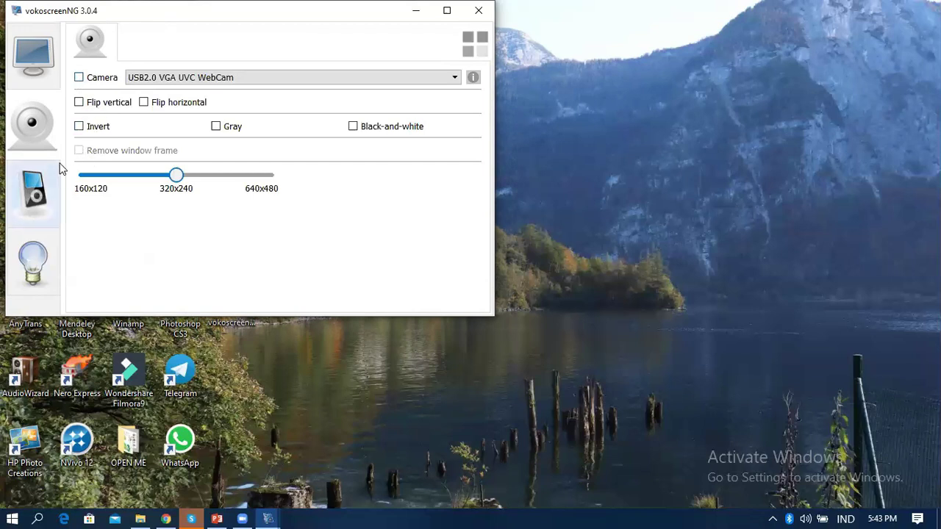
left_click(33, 58)
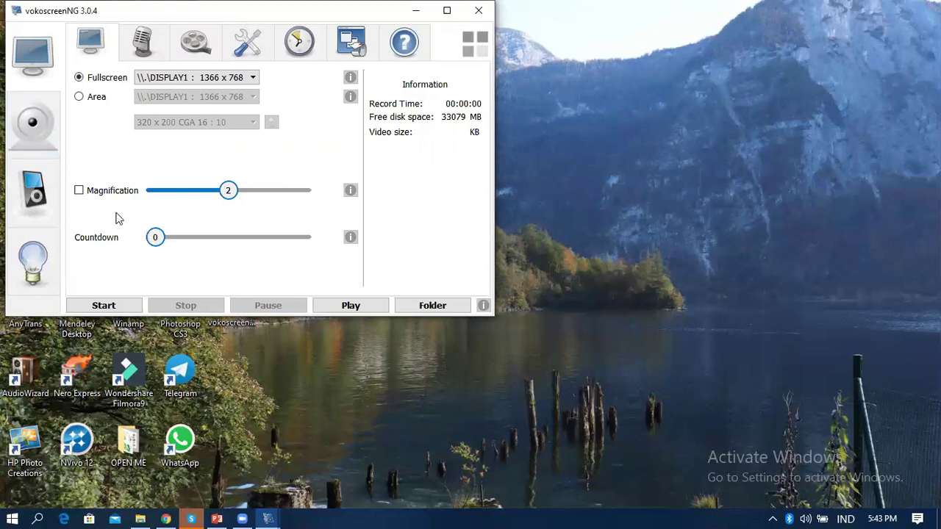
Start a full-screen recording and switch between PowerPoint and Chrome tabs while it runs
left_click(105, 307)
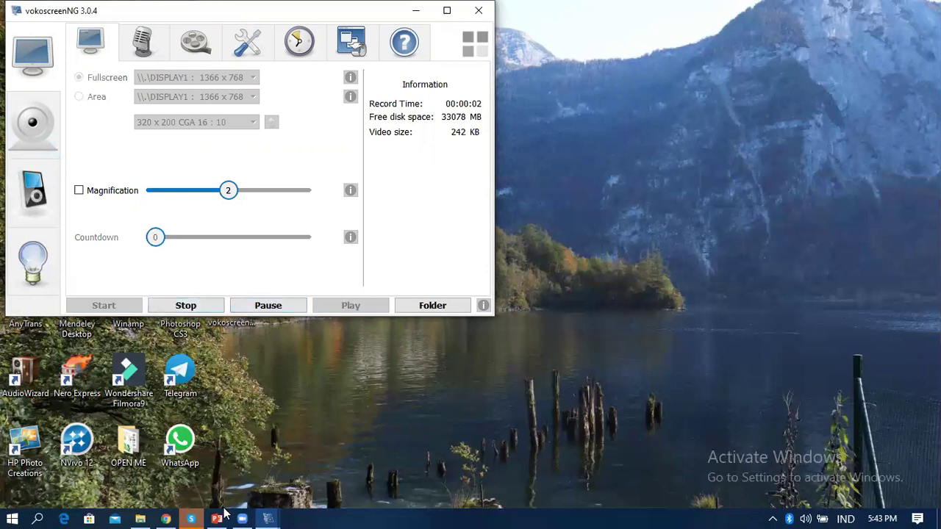
left_click(217, 519)
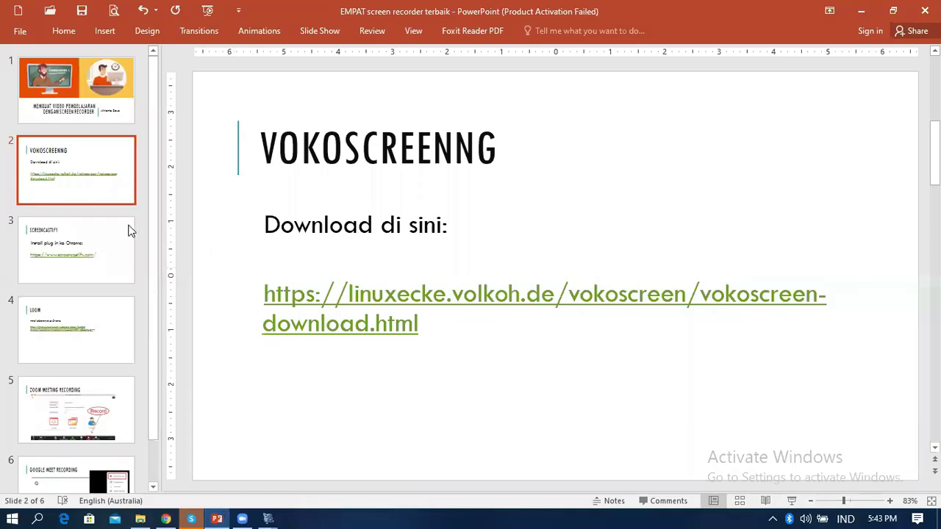
left_click(167, 517)
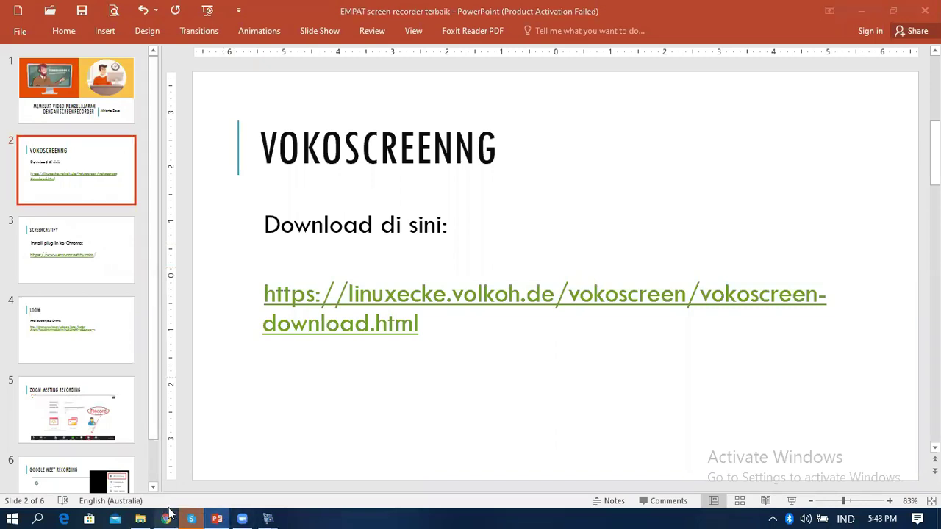
left_click(158, 12)
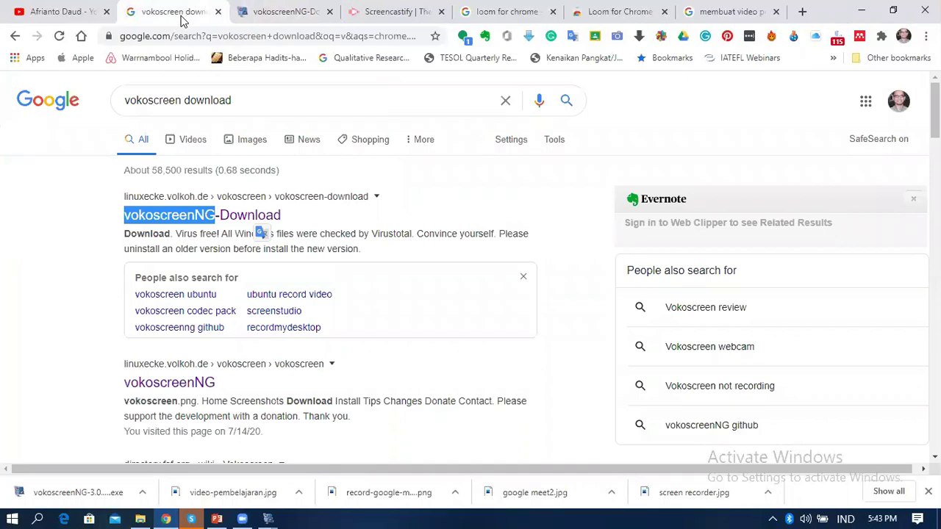
left_click(58, 13)
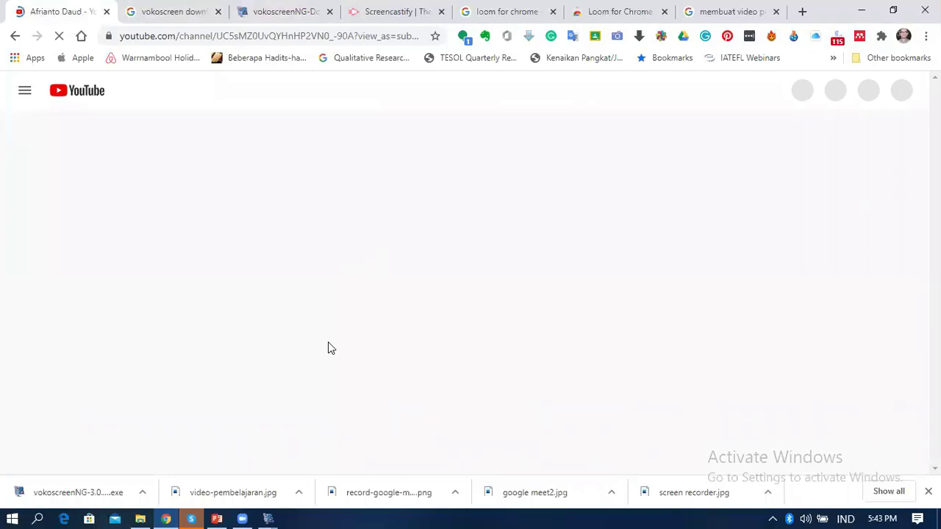
Stop the recording in vokoscreenNG and open the Videos folder where it was saved
mouse_move(268, 515)
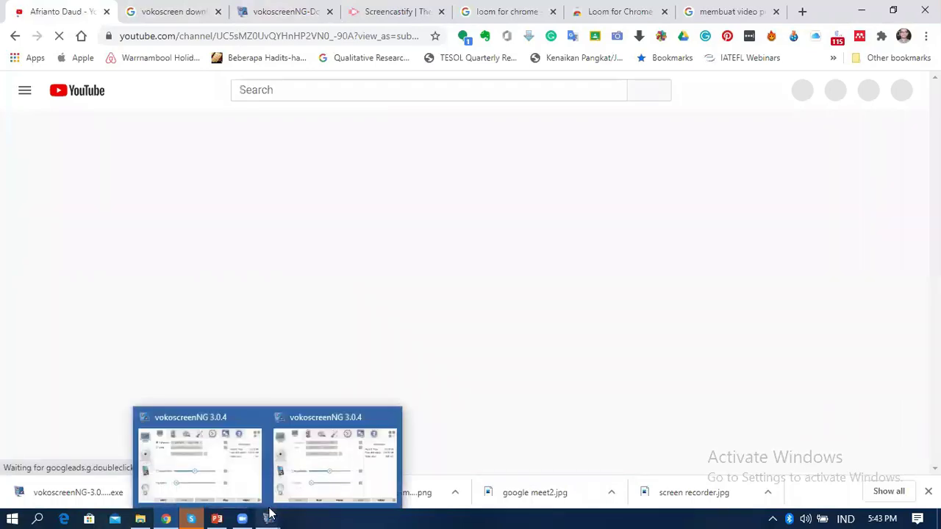
left_click(219, 459)
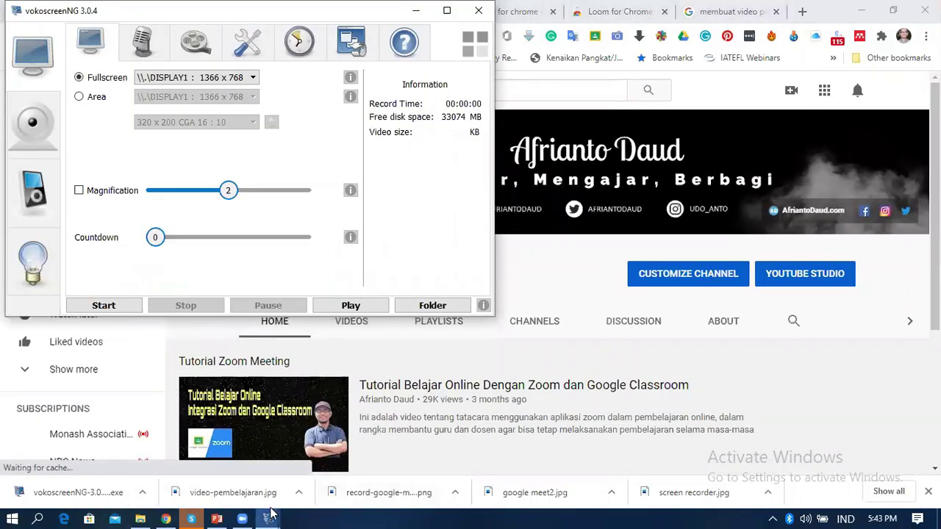
mouse_move(272, 515)
left_click(327, 490)
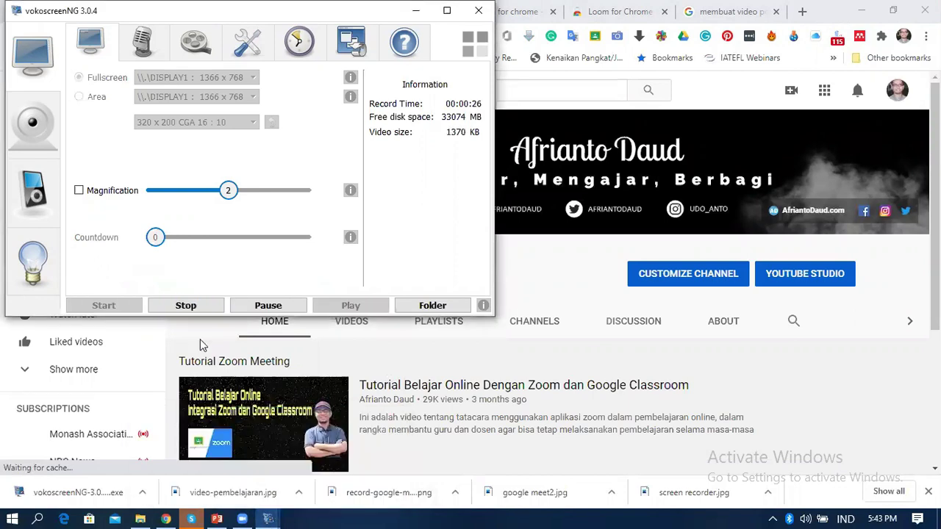
left_click(188, 306)
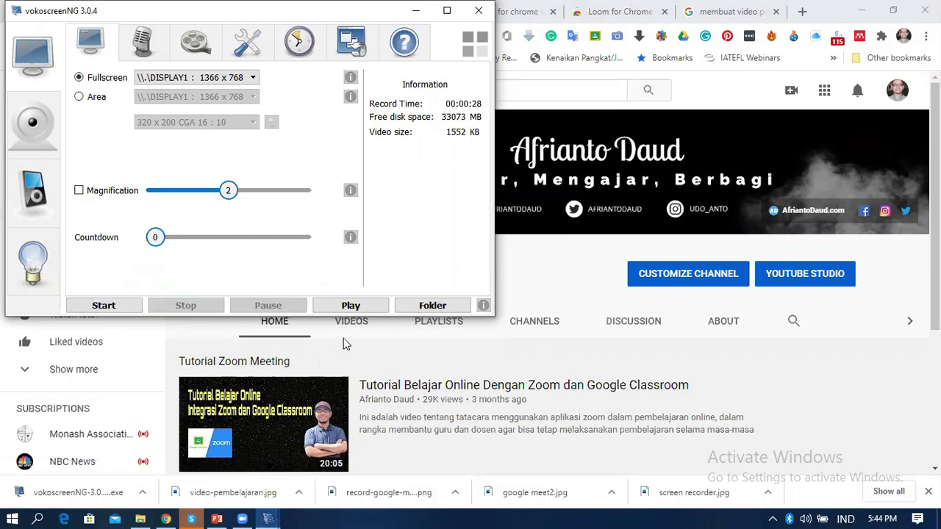
left_click(443, 310)
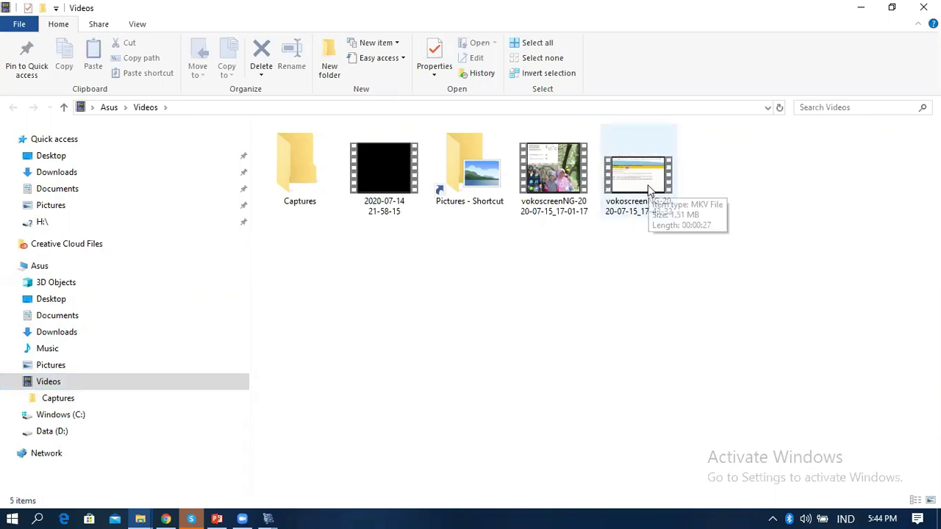
After a file error, open the newest recording with Windows Media Player and maximize it
double_click(648, 187)
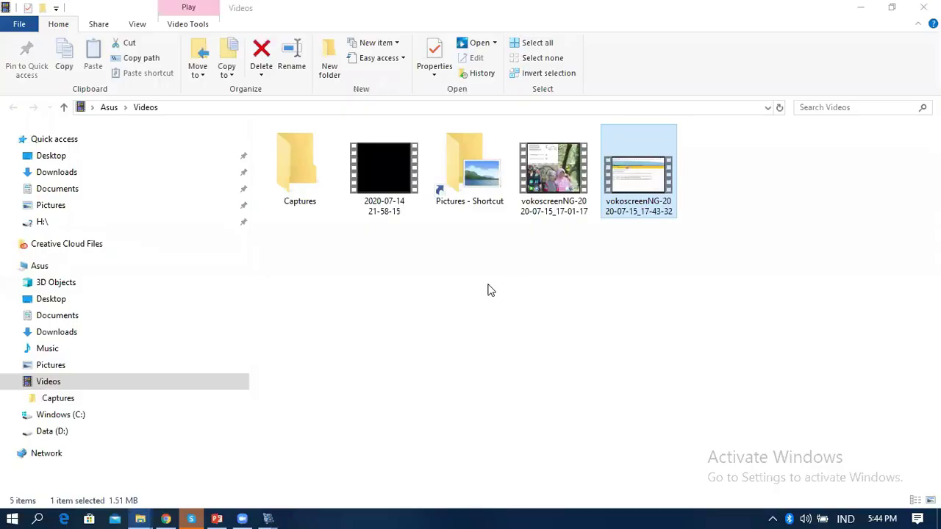
left_click(569, 270)
right_click(667, 192)
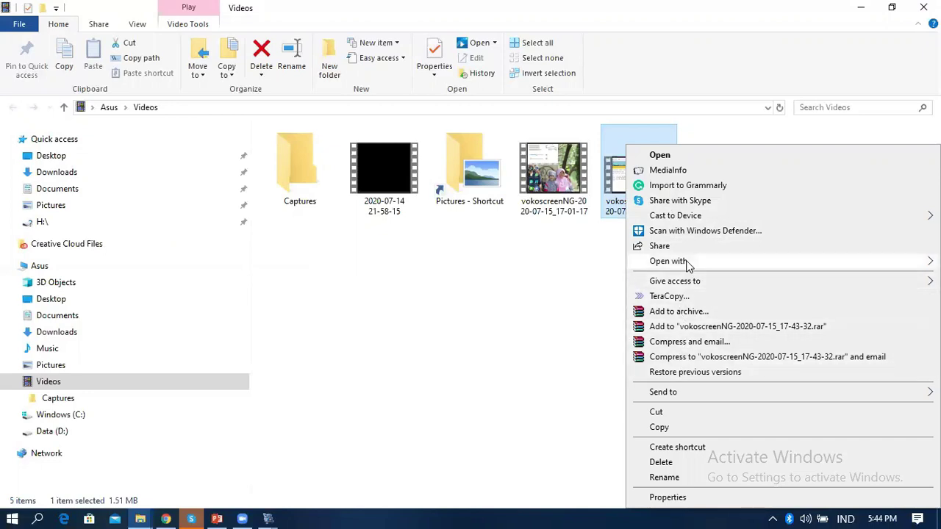
mouse_move(682, 266)
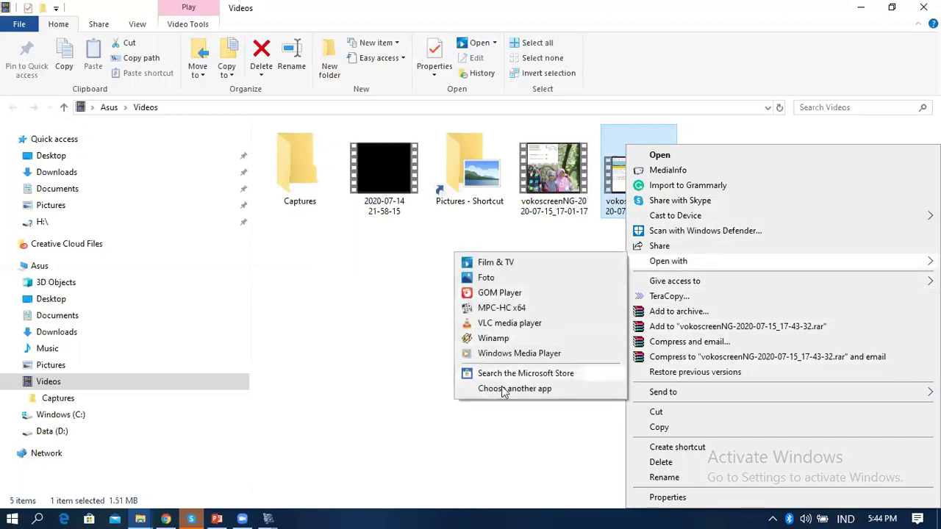
left_click(504, 353)
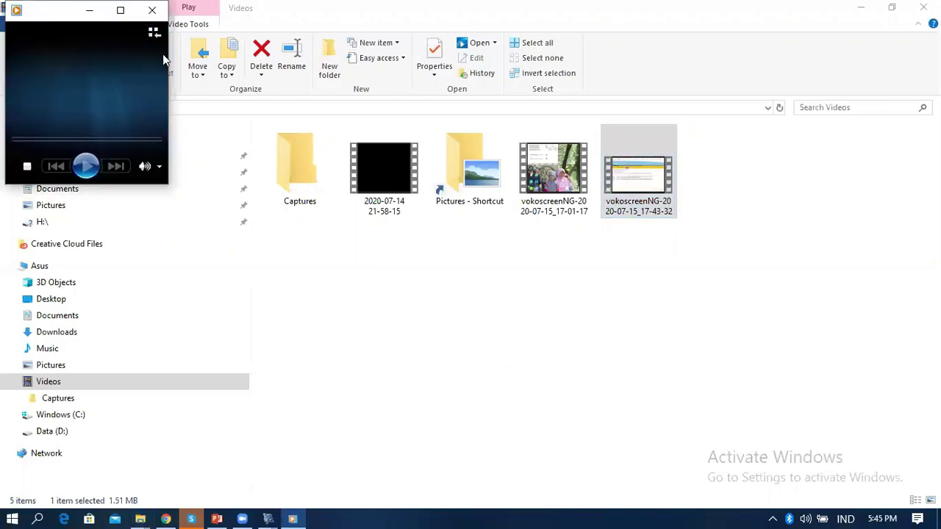
left_click(129, 14)
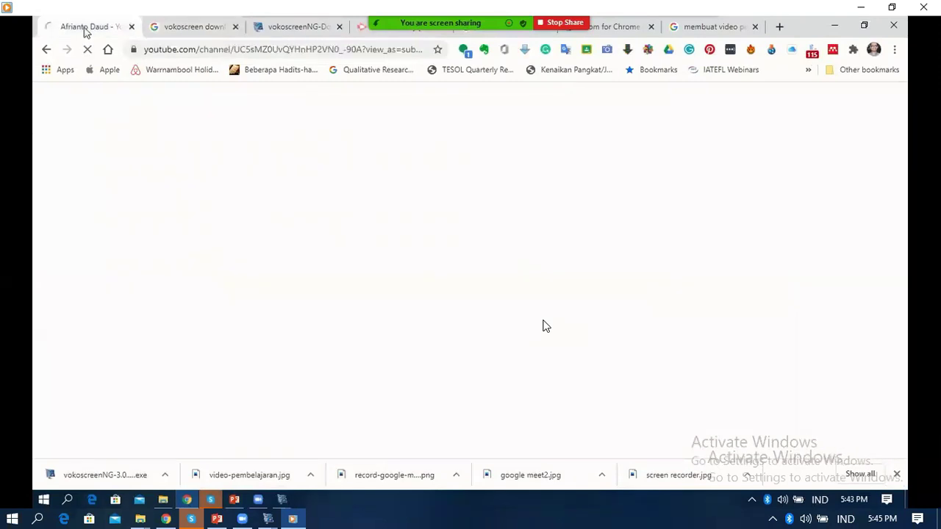
Pause and close the recording's playback, then bring PowerPoint's VOKOSCREENNG slide forward
left_click(469, 492)
left_click(923, 6)
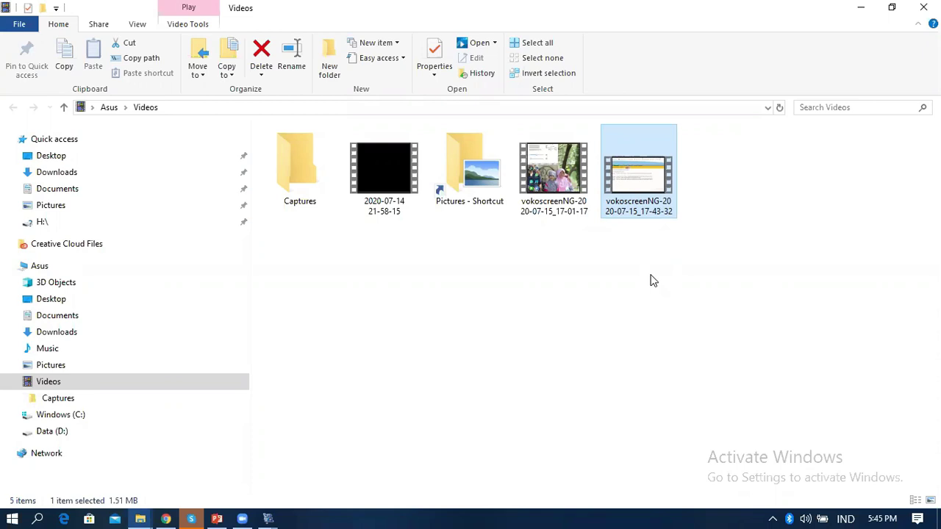
left_click(217, 518)
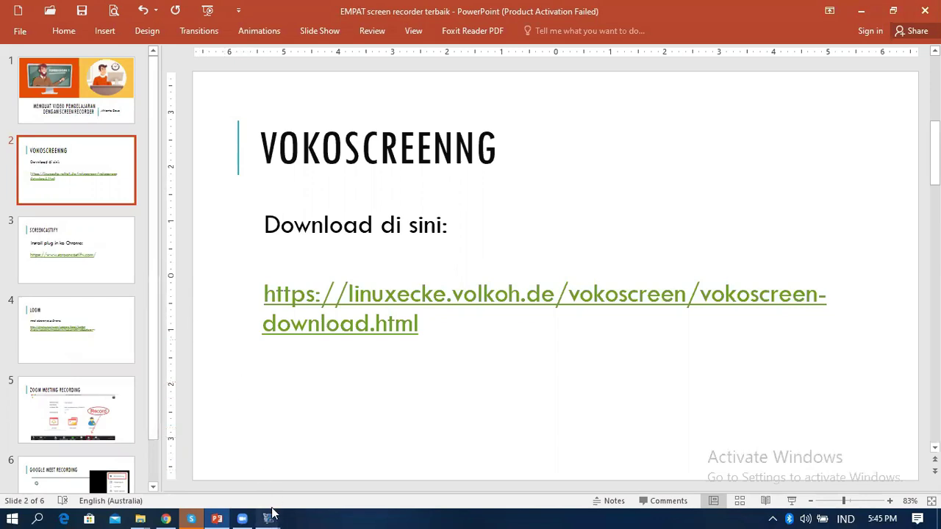
Check the vokoscreenNG recorder, then show slide 3, SCREENCASTIFY, in PowerPoint
mouse_move(269, 516)
left_click(340, 464)
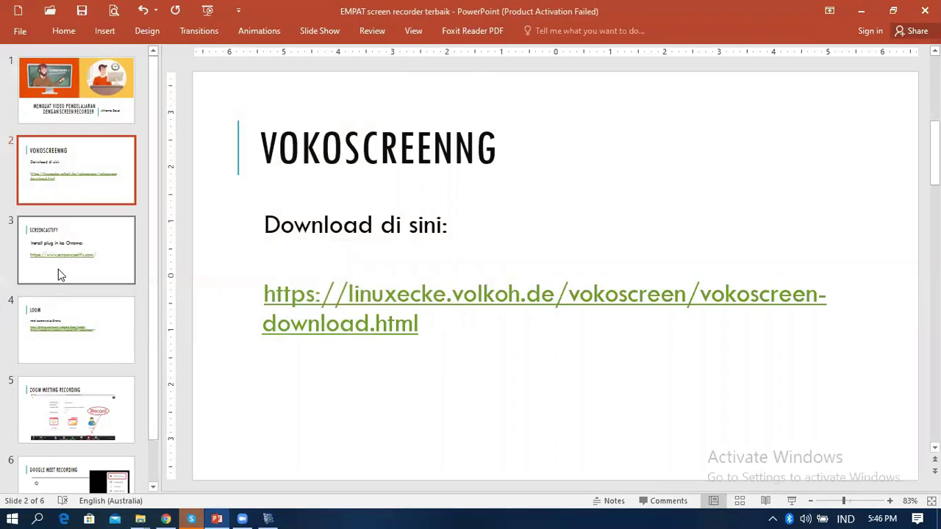
left_click(70, 269)
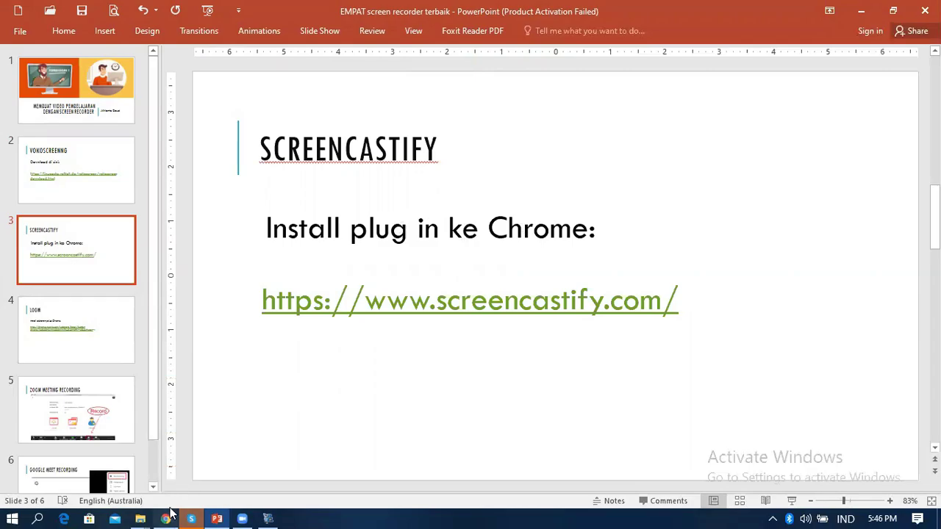
left_click(167, 519)
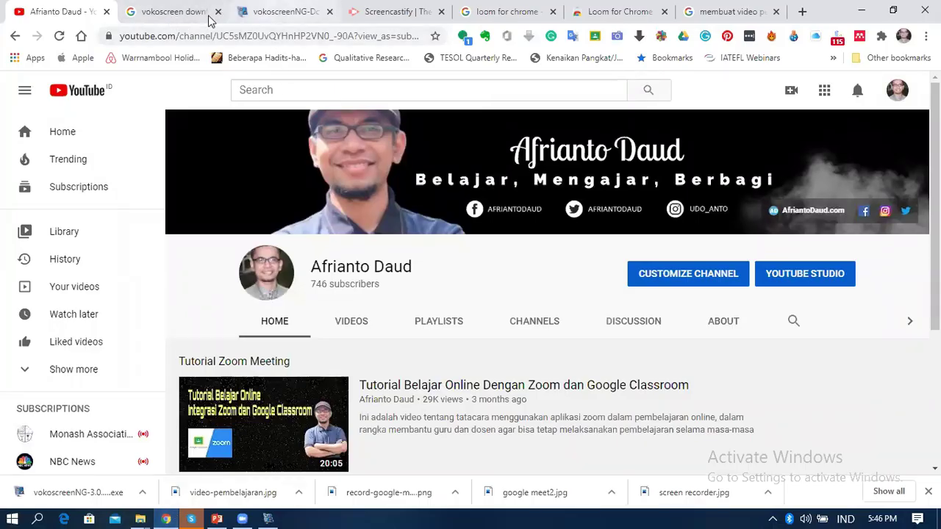
Add Screencastify to Chrome from its website and launch it from the Extensions menu
left_click(387, 13)
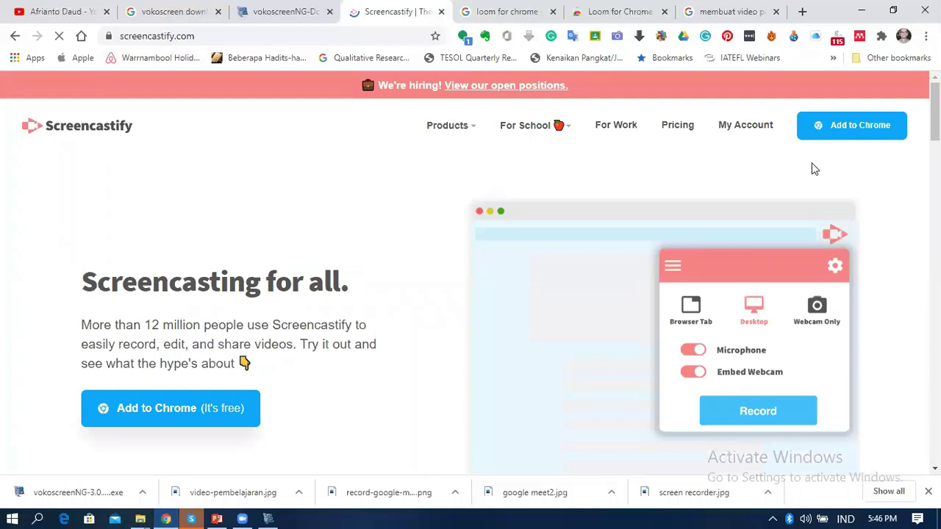
left_click(864, 133)
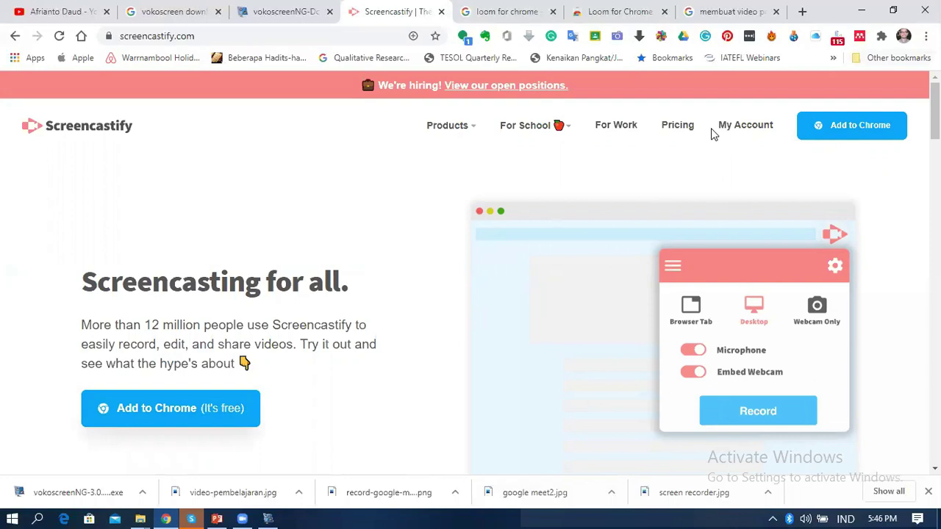
left_click(881, 36)
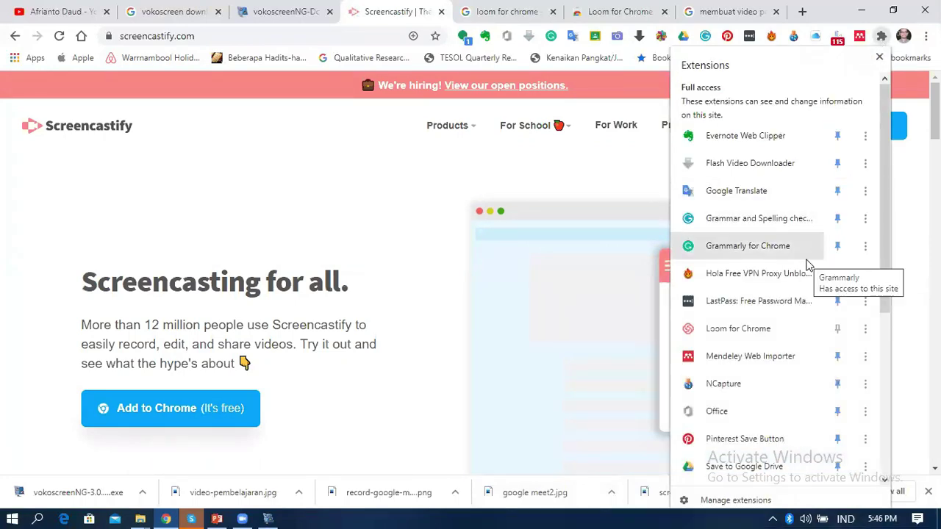
scroll(787, 320, "down", 3)
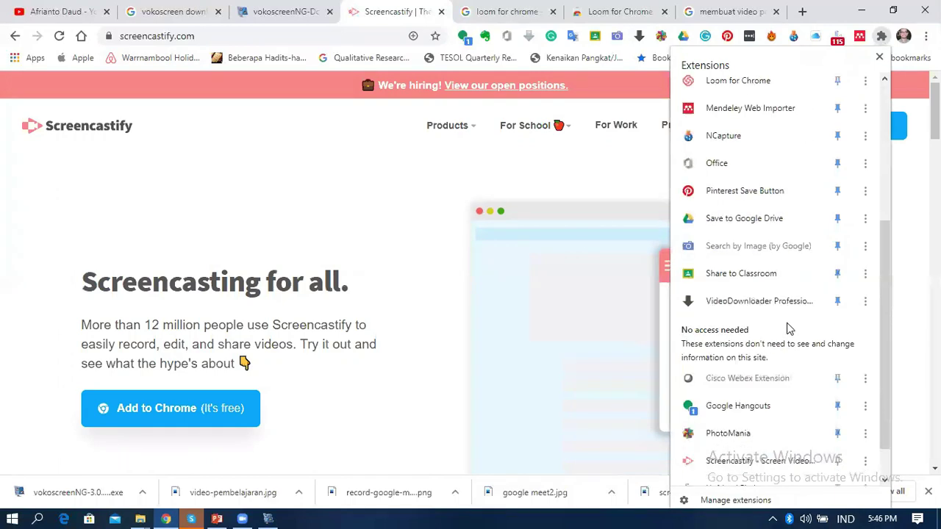
left_click(727, 462)
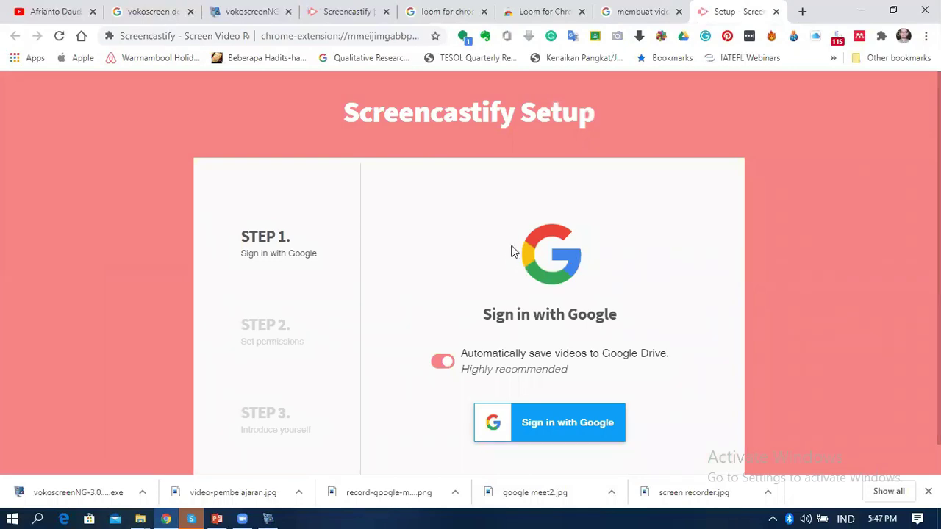
Sign in to Screencastify with the second Google account
scroll(518, 243, "down", 1)
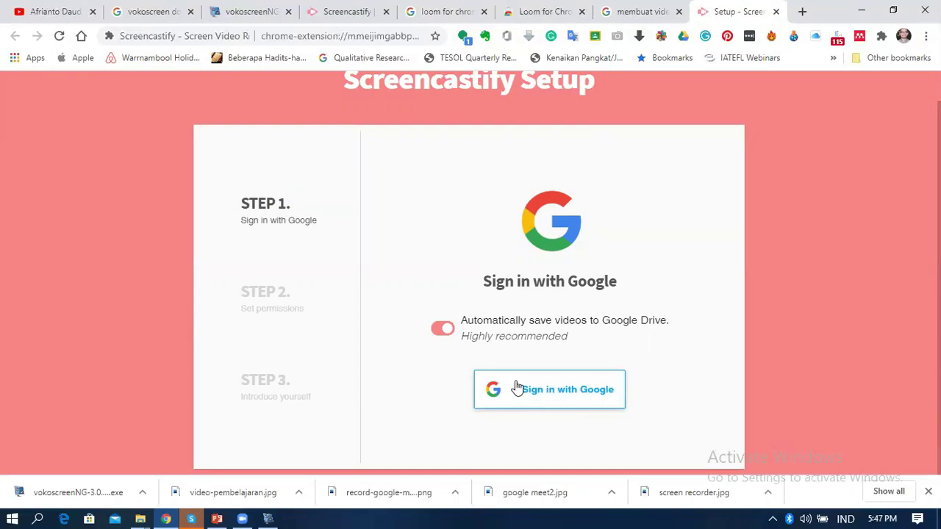
left_click(551, 395)
left_click(541, 395)
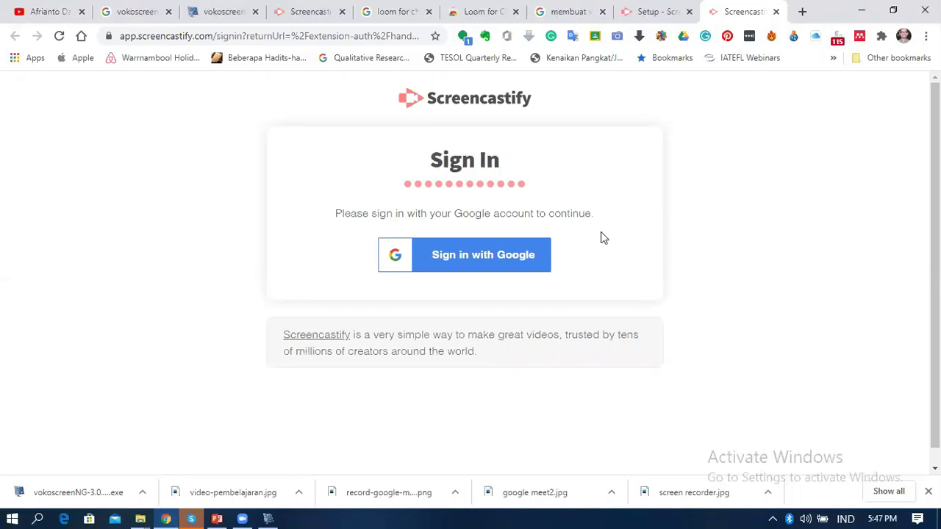
left_click(472, 265)
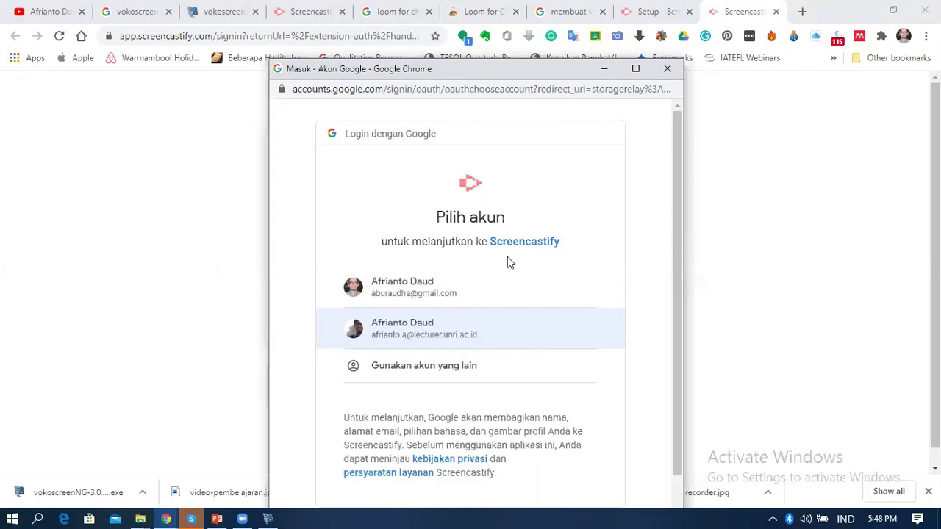
left_click(423, 338)
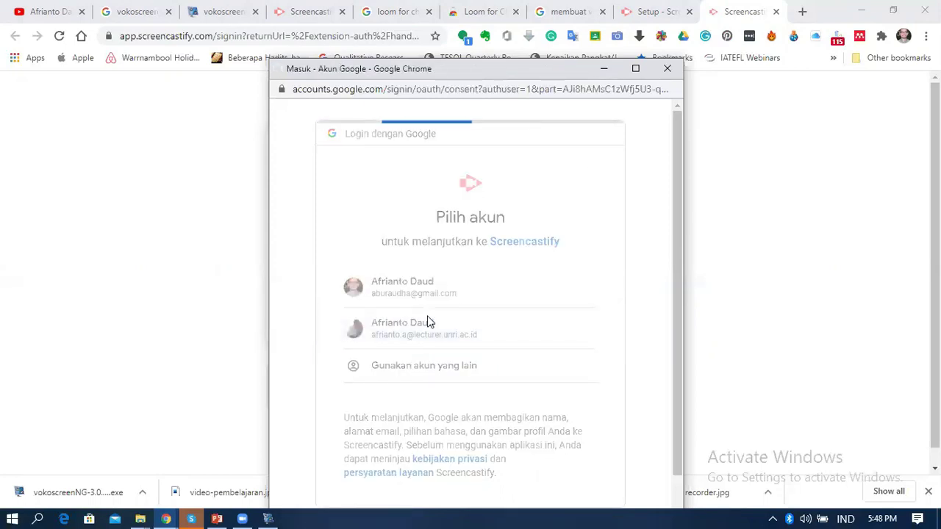
Grant Screencastify access to the Google account with Izinkan
scroll(471, 318, "down", 2)
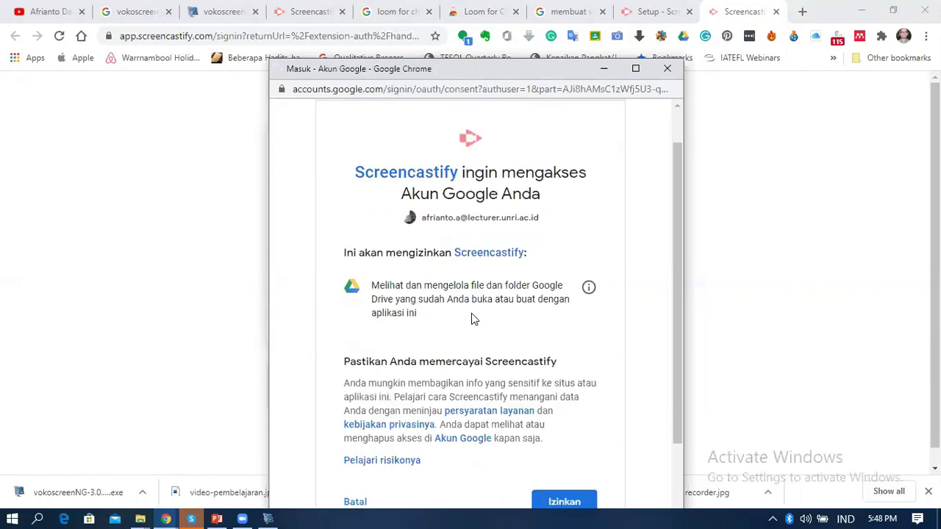
scroll(552, 459, "down", 1)
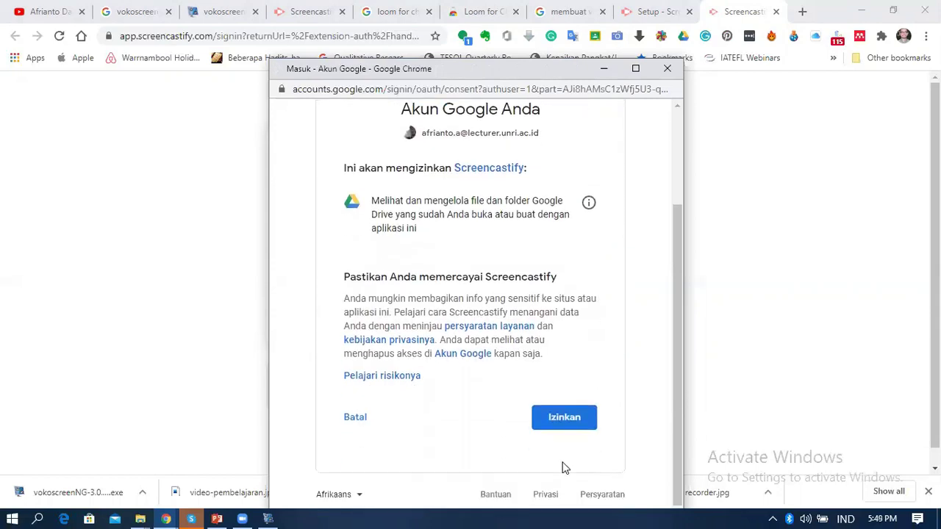
left_click(563, 418)
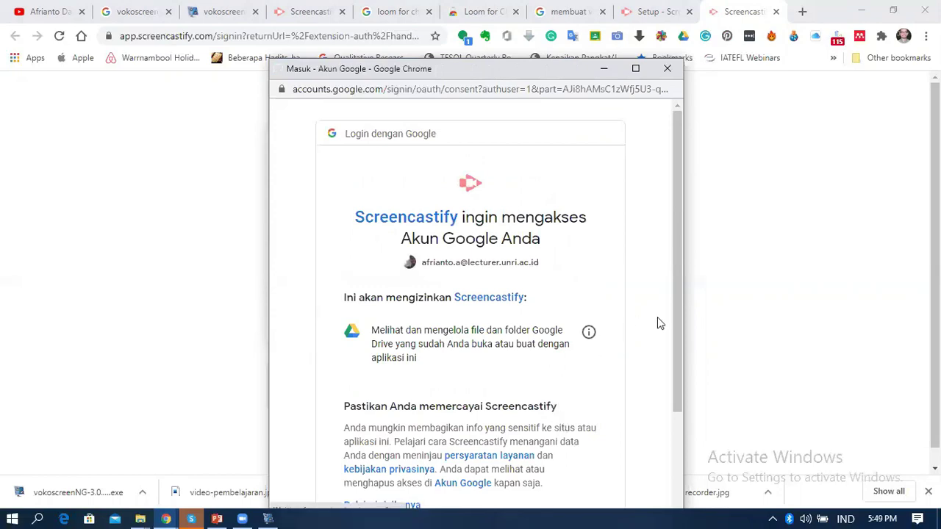
scroll(645, 326, "down", 3)
left_click(566, 418)
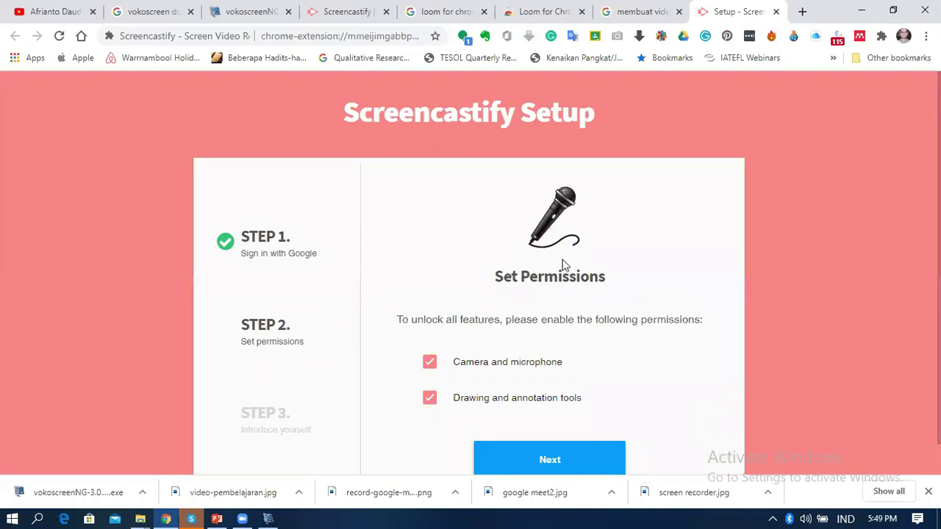
Allow site, camera and microphone permissions, then choose Educator and College/University
scroll(559, 266, "down", 1)
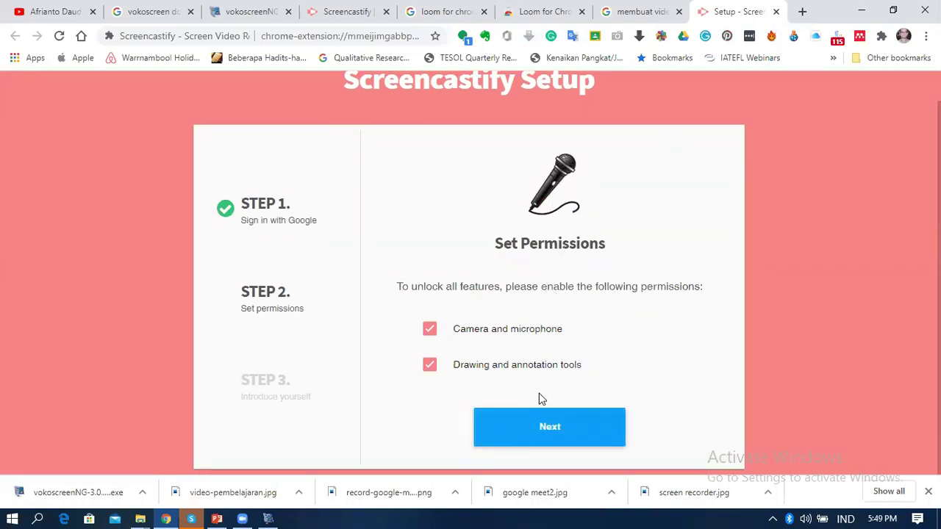
left_click(547, 427)
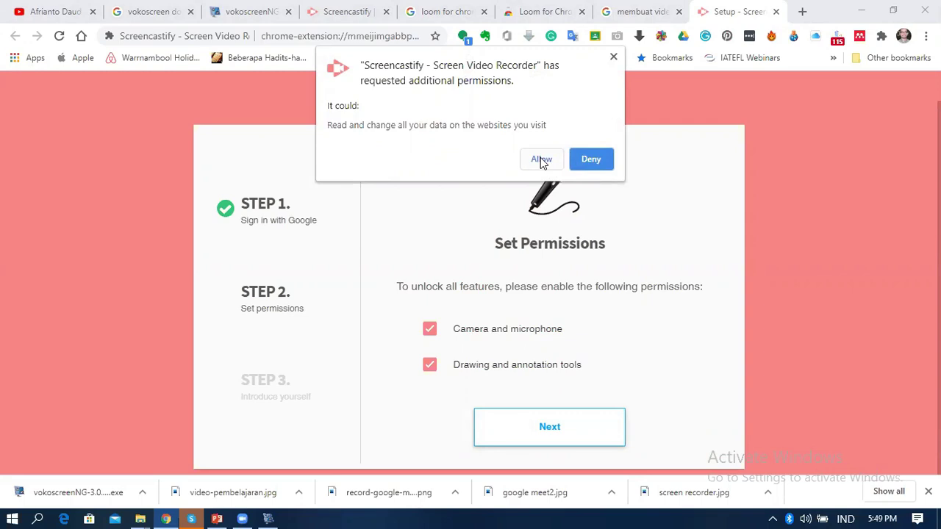
left_click(541, 160)
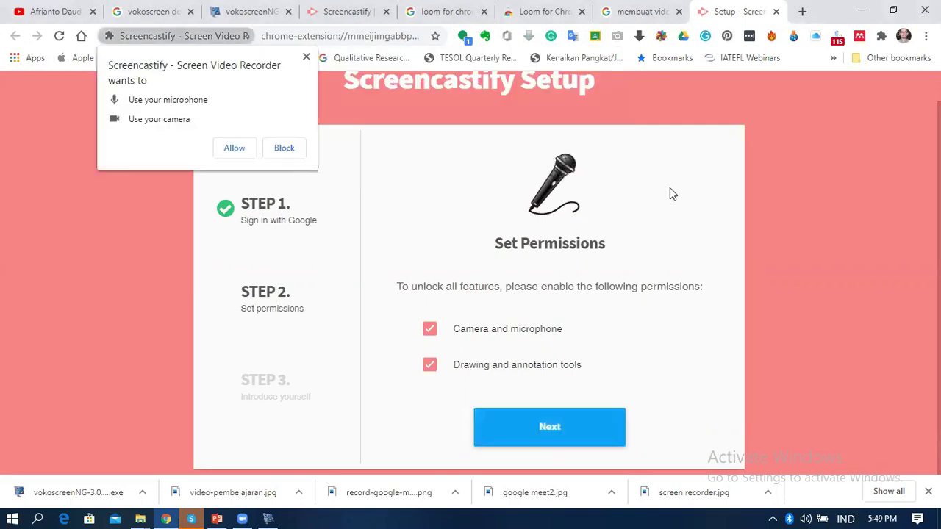
left_click(235, 151)
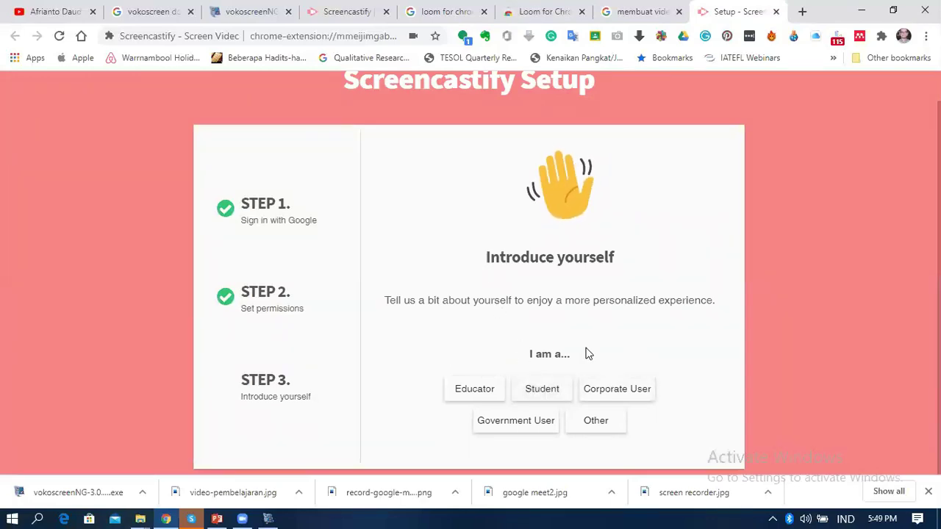
left_click(474, 390)
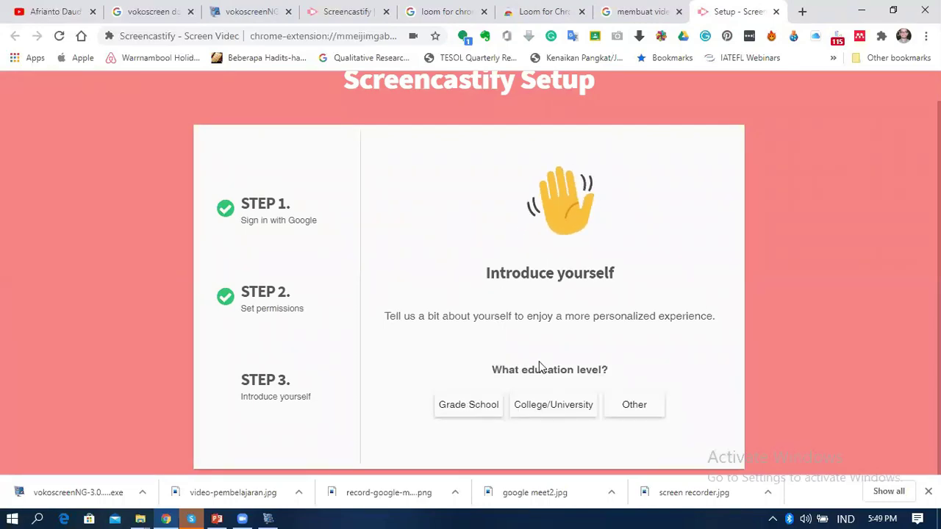
left_click(557, 409)
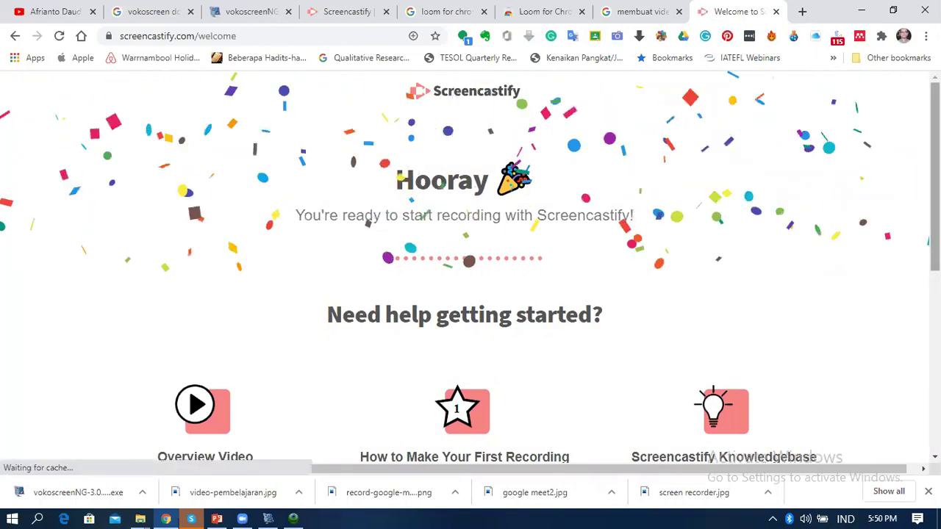
left_click_drag(934, 220, 934, 310)
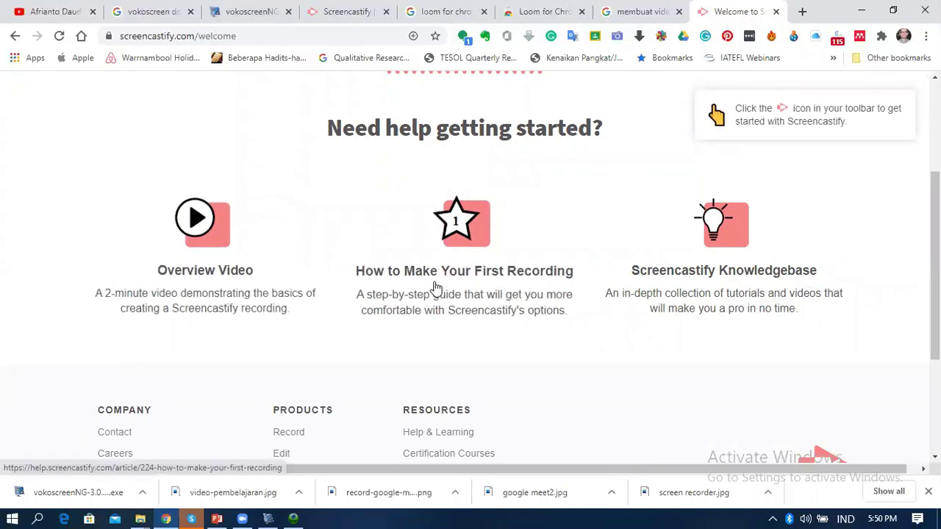
scroll(470, 265, "up", 3)
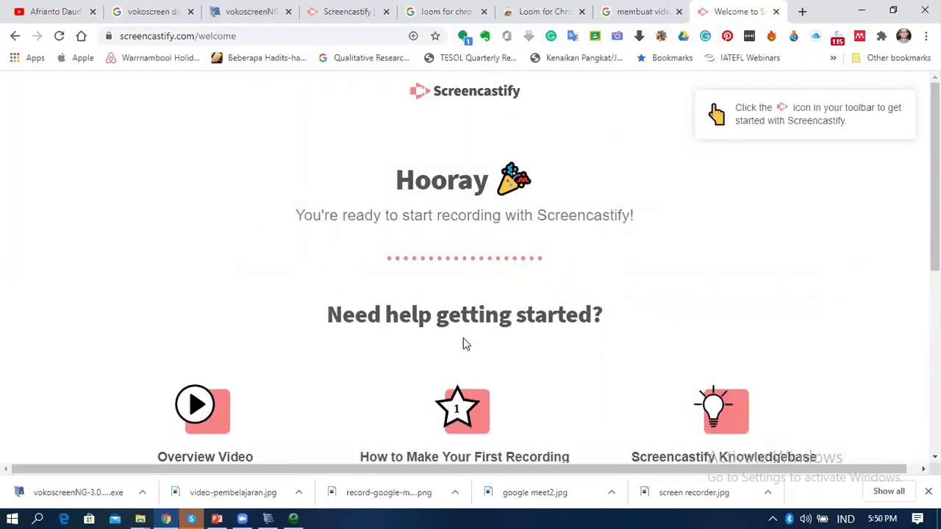
scroll(467, 339, "down", 5)
scroll(473, 335, "up", 3)
scroll(497, 330, "down", 3)
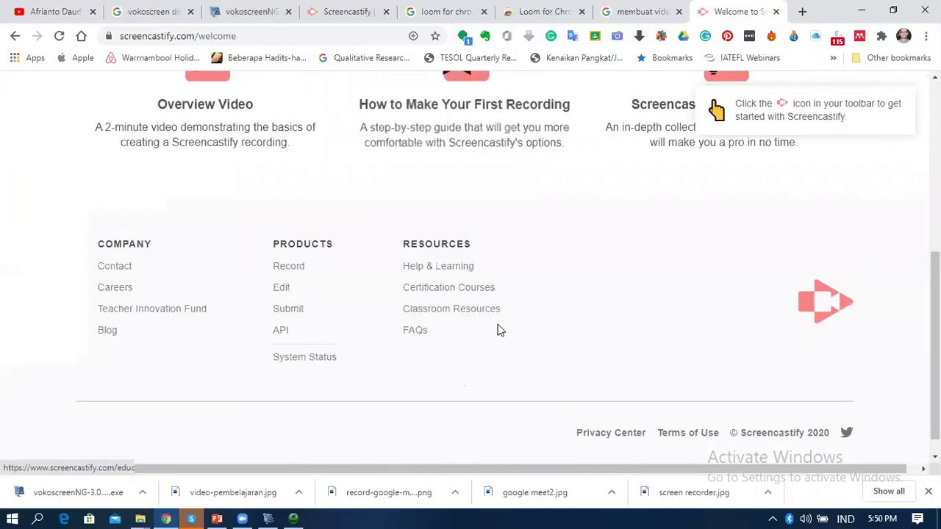
scroll(566, 315, "up", 4)
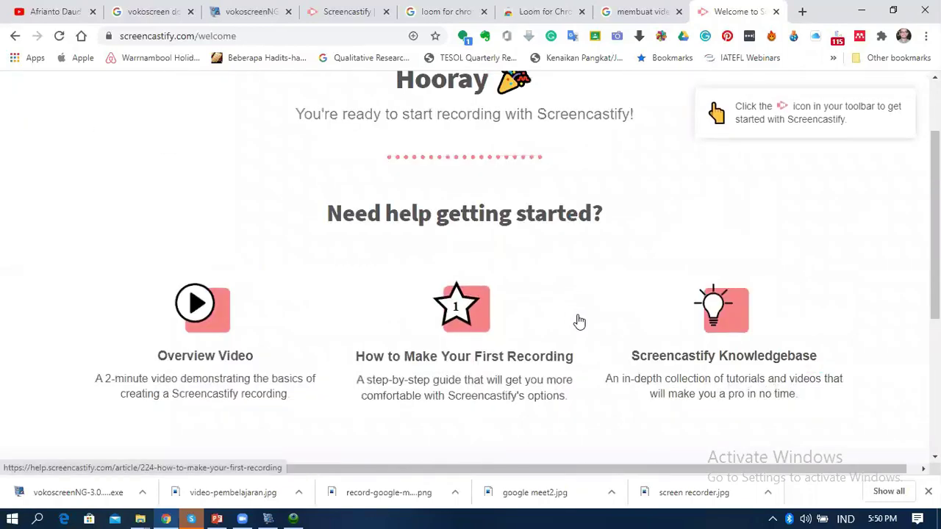
scroll(715, 340, "up", 2)
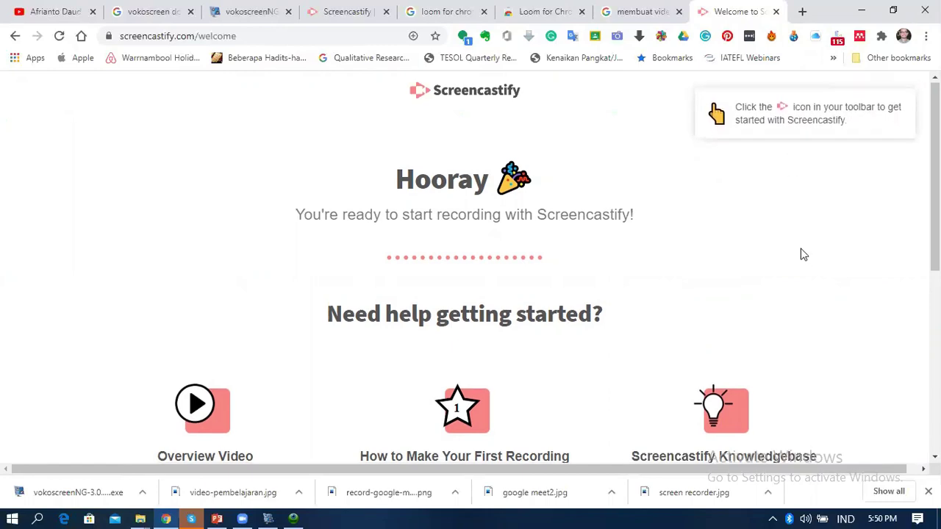
scroll(801, 254, "down", 5)
scroll(840, 202, "up", 10)
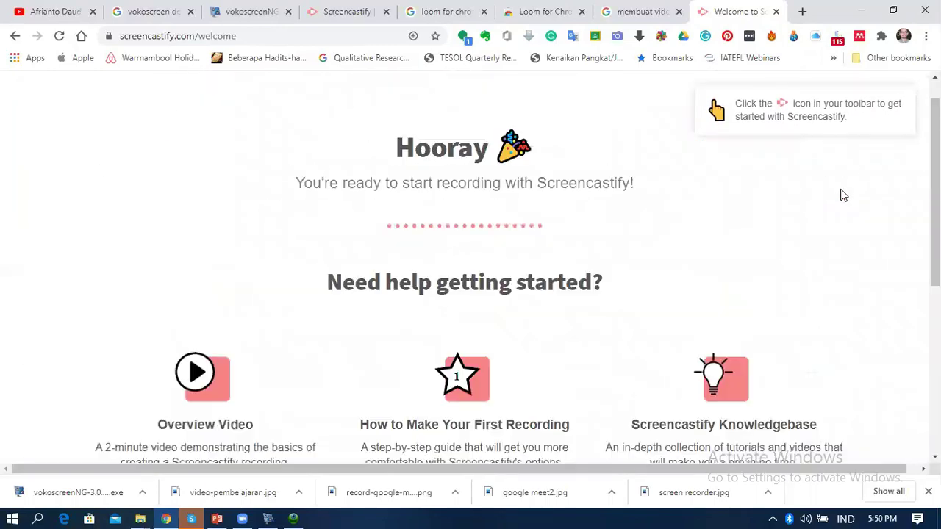
Start a Screencastify recording of the entire screen with webcam embedding off
left_click(881, 38)
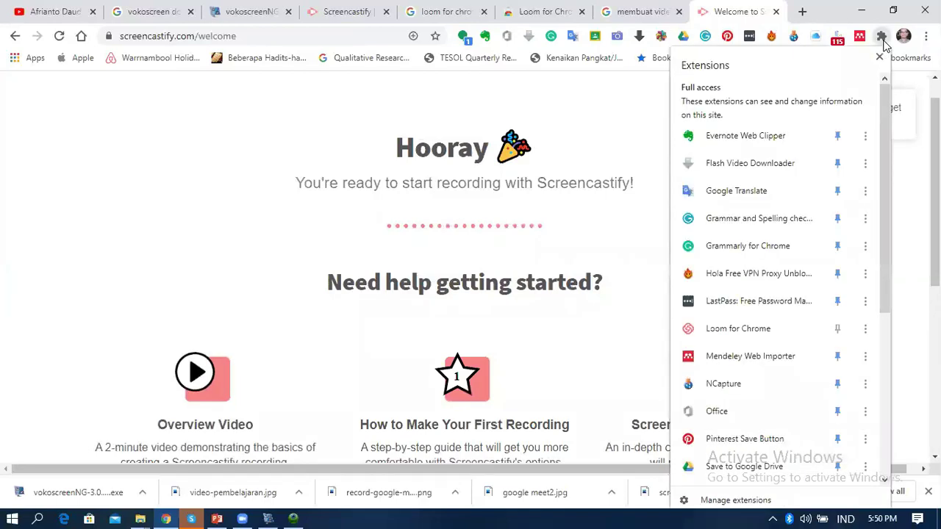
scroll(740, 356, "down", 4)
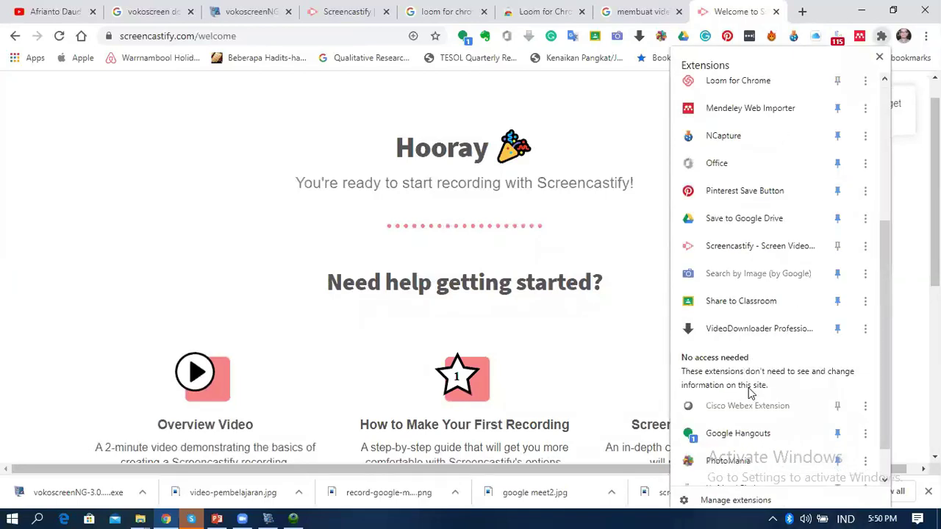
left_click(722, 203)
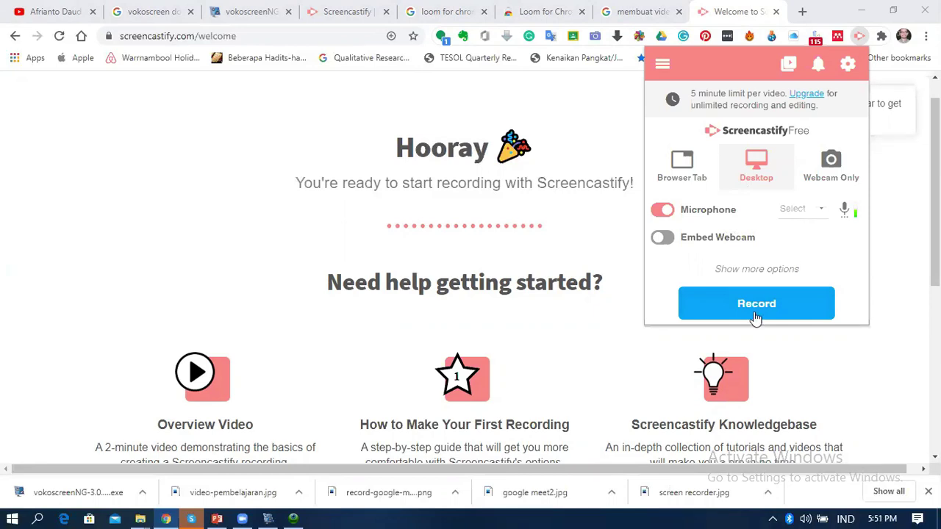
left_click(665, 238)
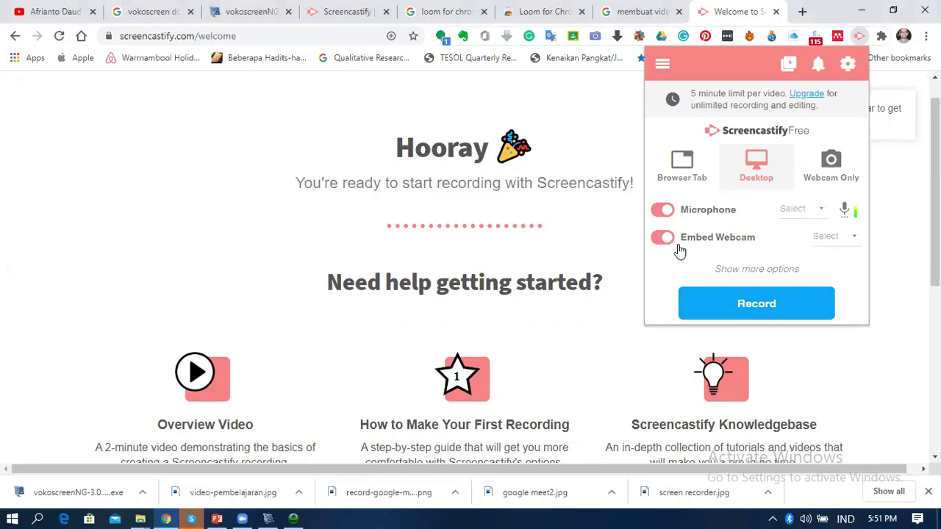
left_click(661, 238)
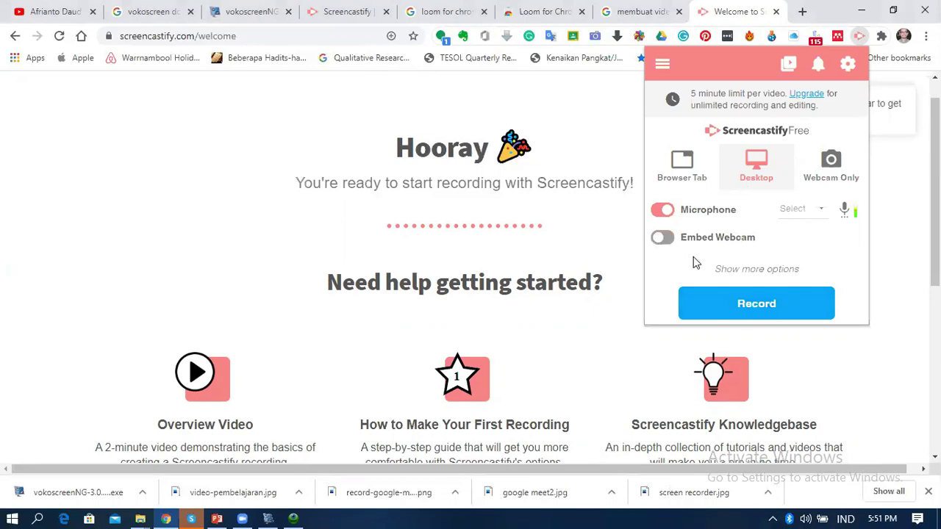
left_click(765, 306)
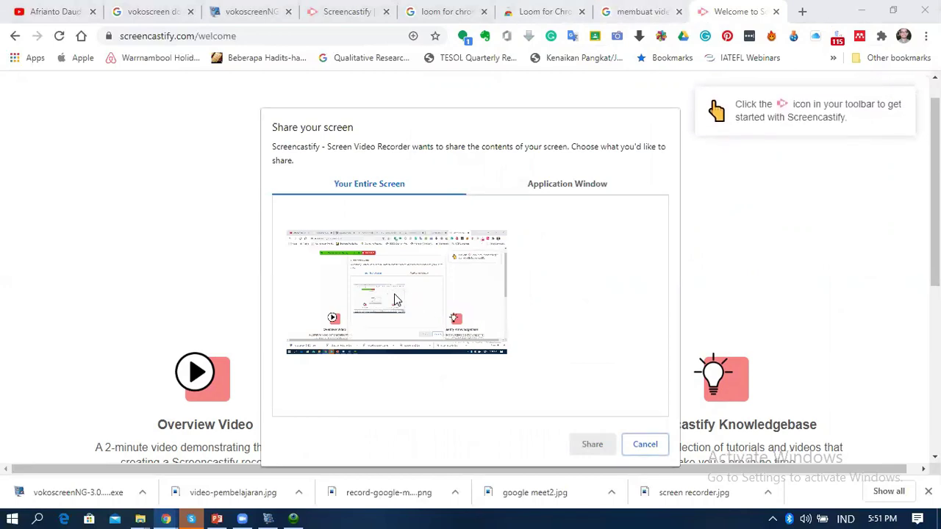
left_click(394, 299)
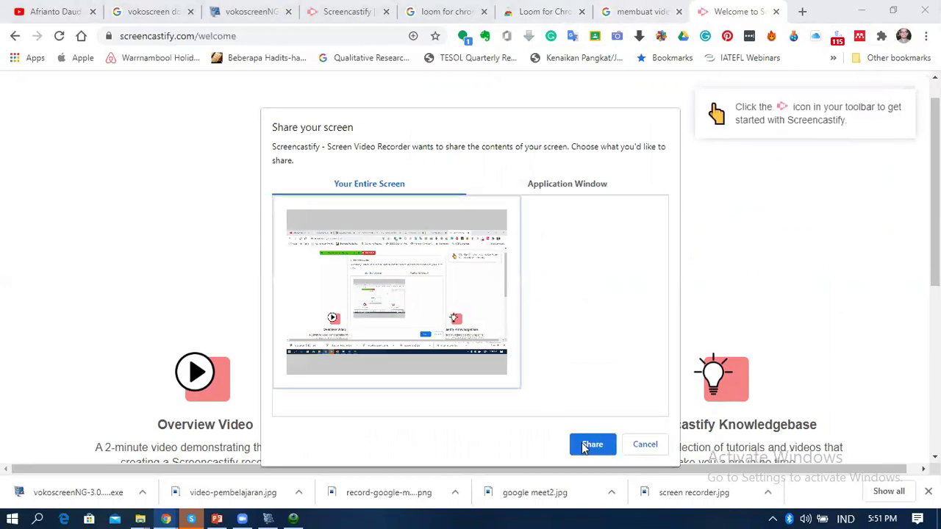
left_click(592, 445)
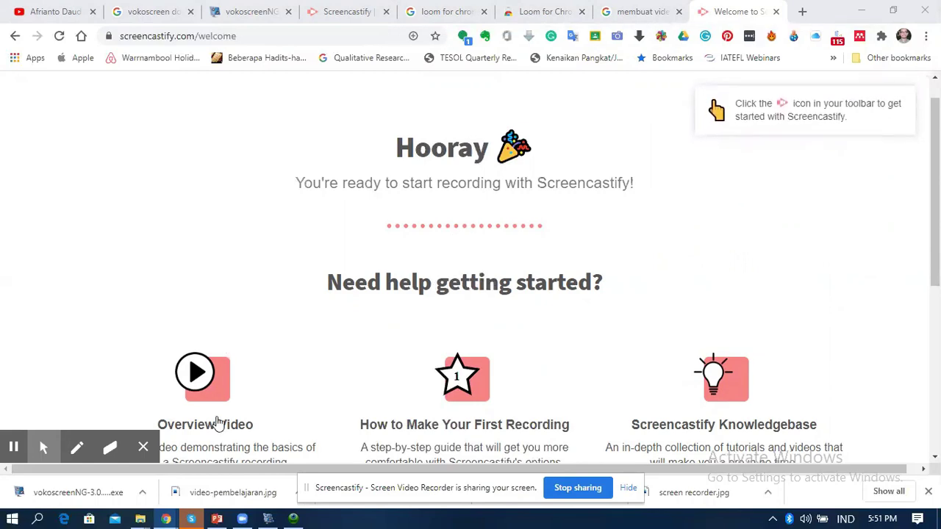
Show the SCREENCASTIFY slide in PowerPoint, then bring the Screencastify welcome window forward
left_click(217, 518)
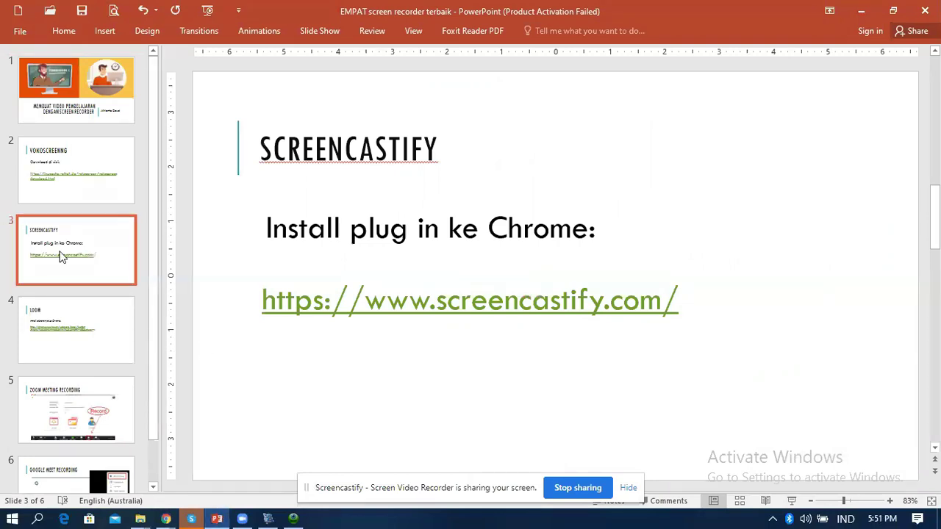
key("Up")
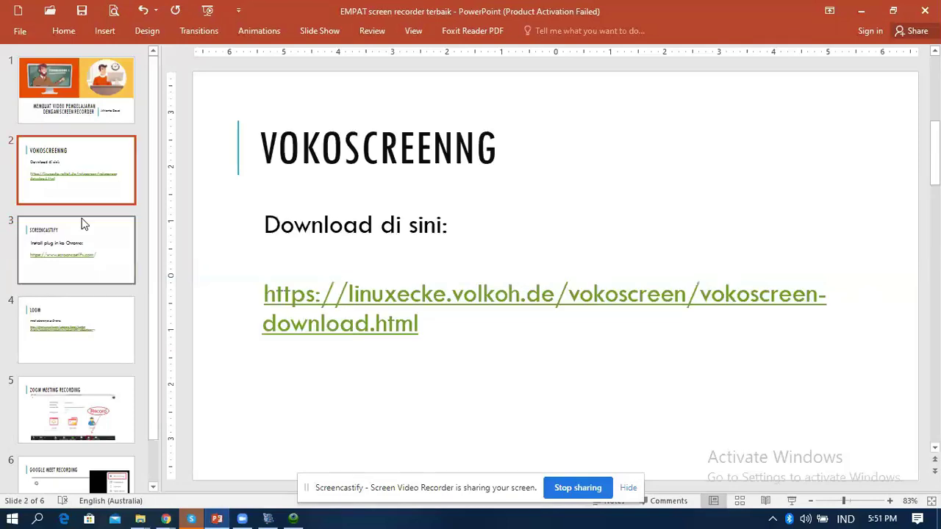
key("Down")
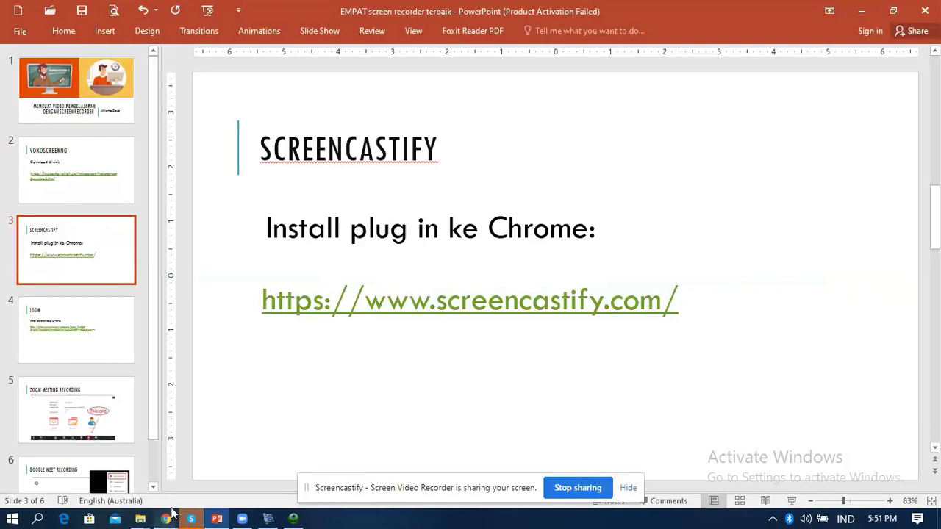
mouse_move(191, 512)
left_click(124, 453)
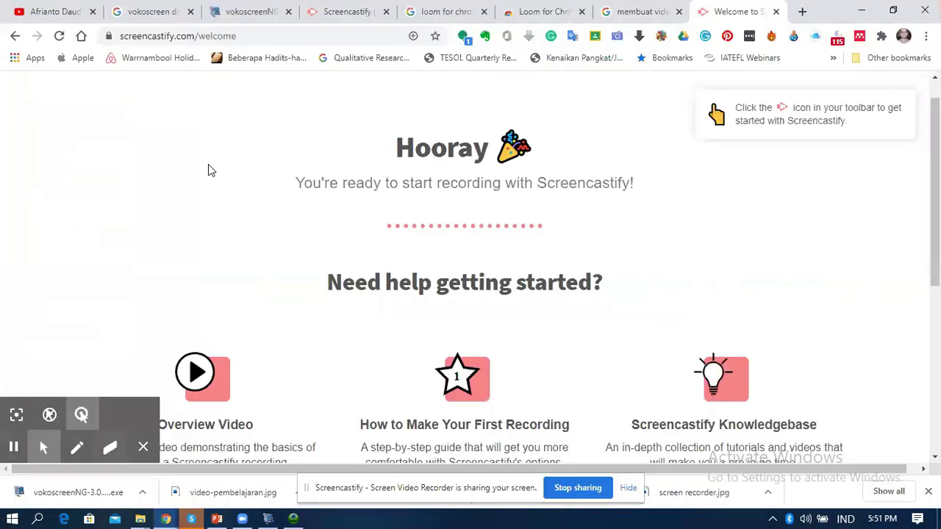
Cycle through the Loom, Google image search and vokoscreenNG tabs, ending on Welcome to Screencastify
left_click(550, 13)
left_click(637, 14)
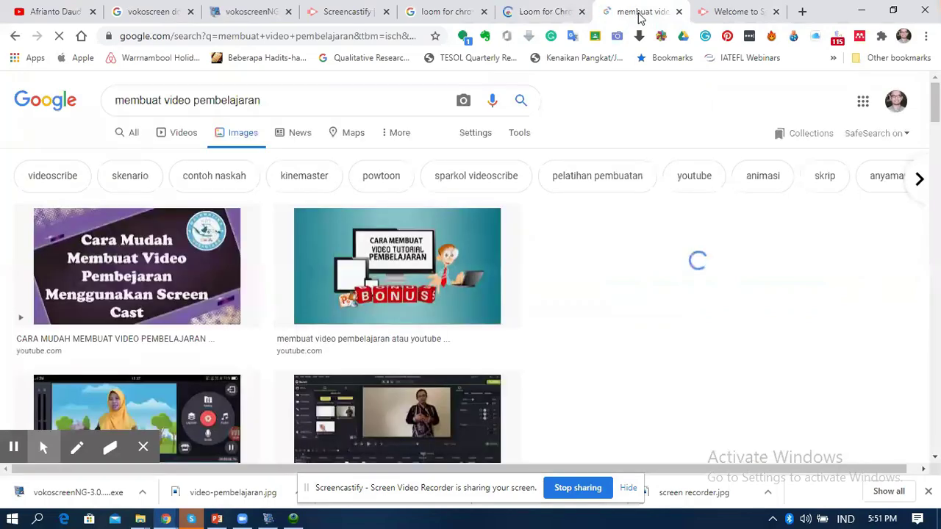
left_click(263, 15)
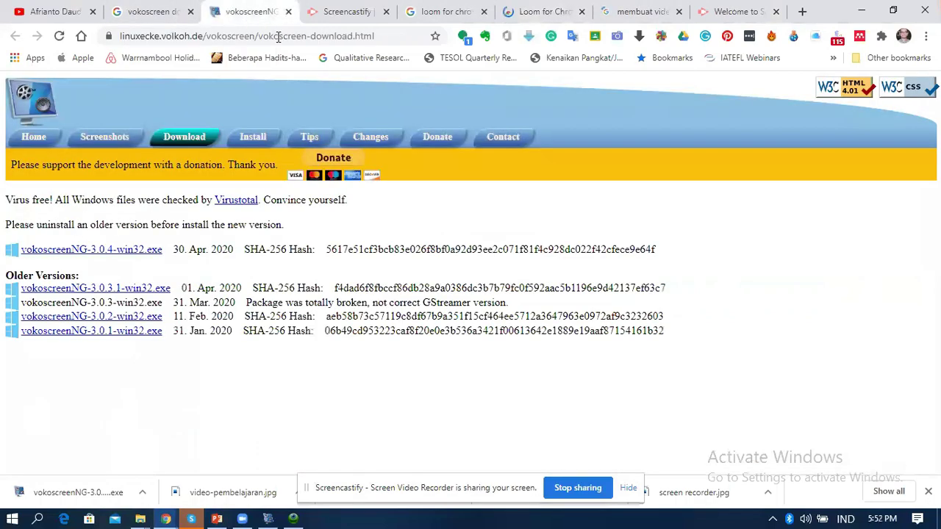
left_click(743, 15)
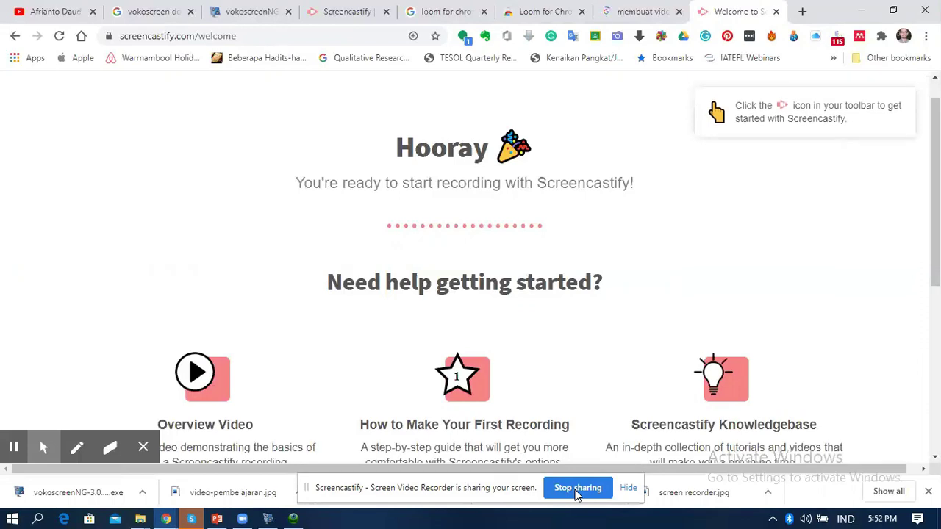
Stop the recording, skip the video page tour, and copy the video's shareable link
left_click(577, 488)
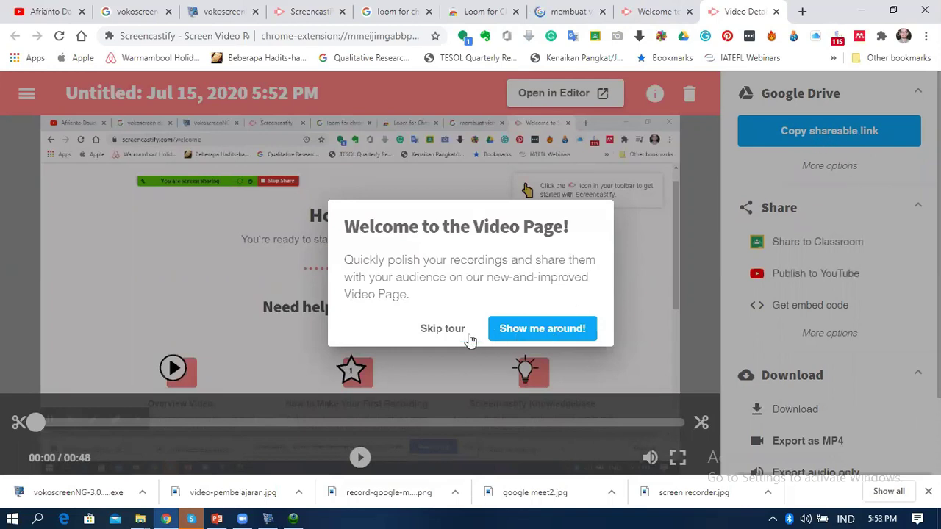
left_click(443, 332)
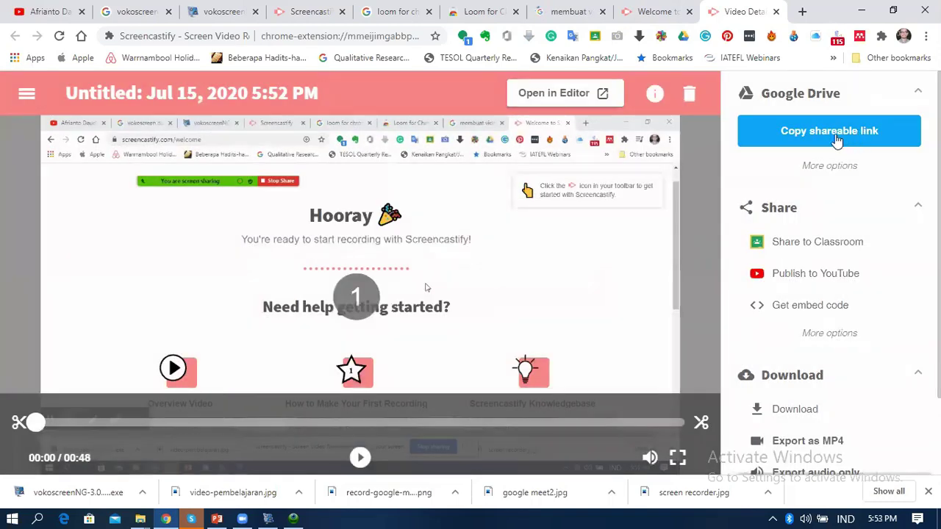
left_click(836, 139)
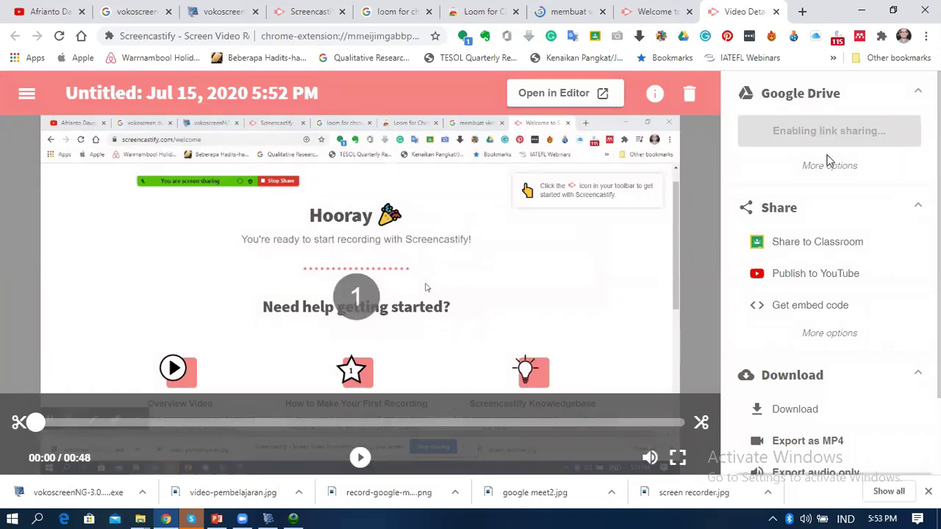
left_click(802, 11)
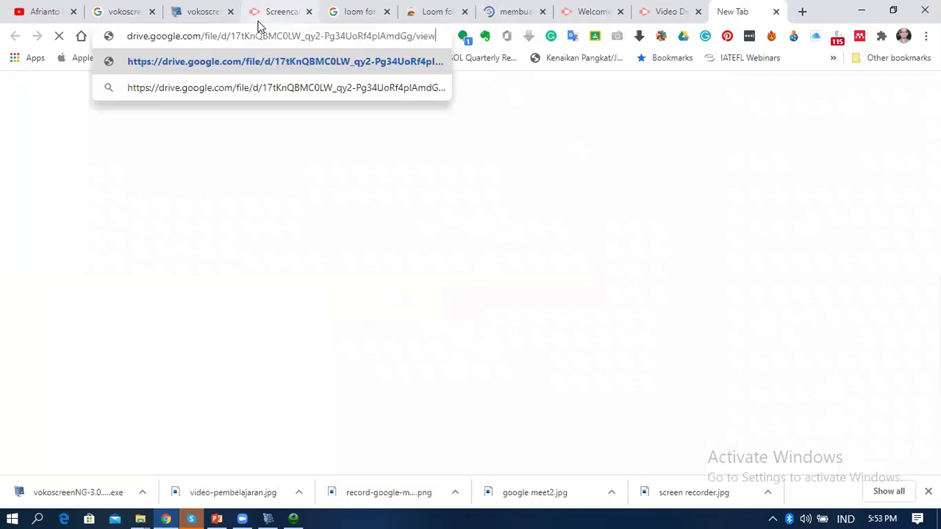
Load the pasted Drive link, download the webm recording, and show it in its folder
key("Return")
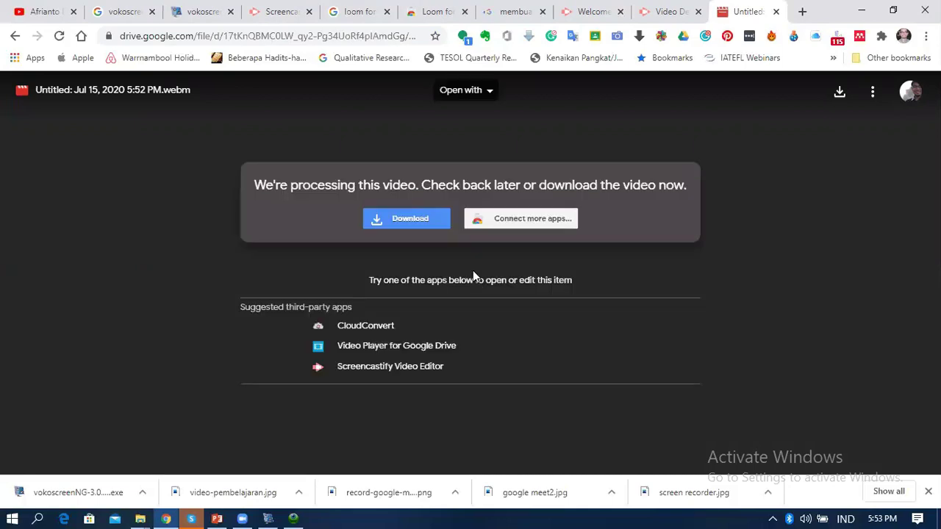
left_click(408, 221)
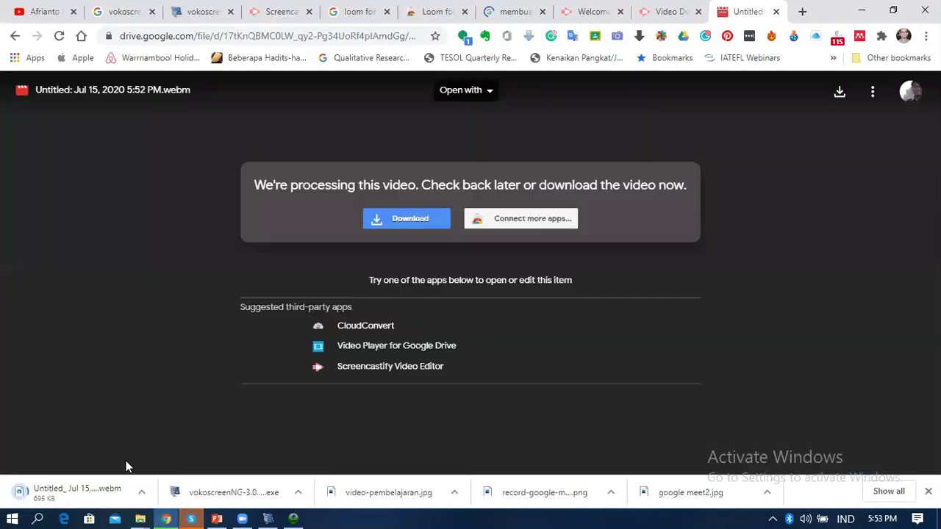
left_click(116, 500)
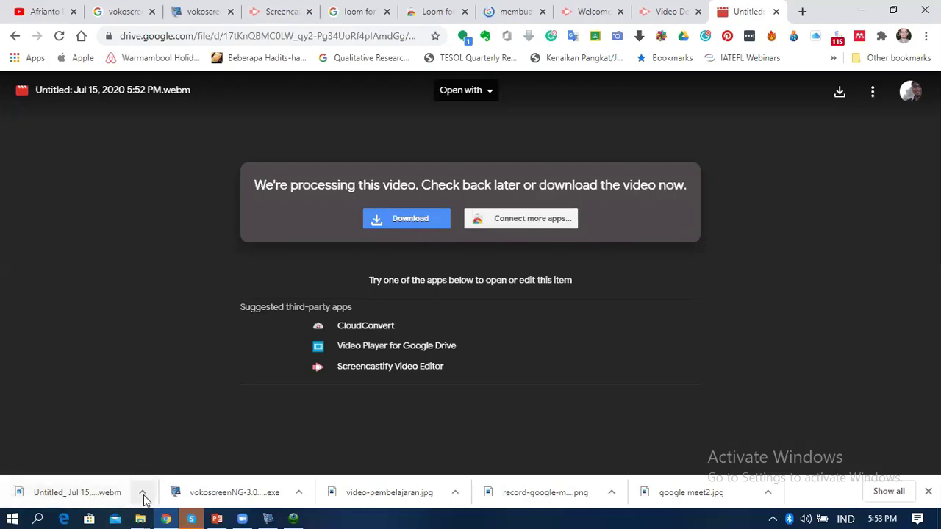
left_click(143, 493)
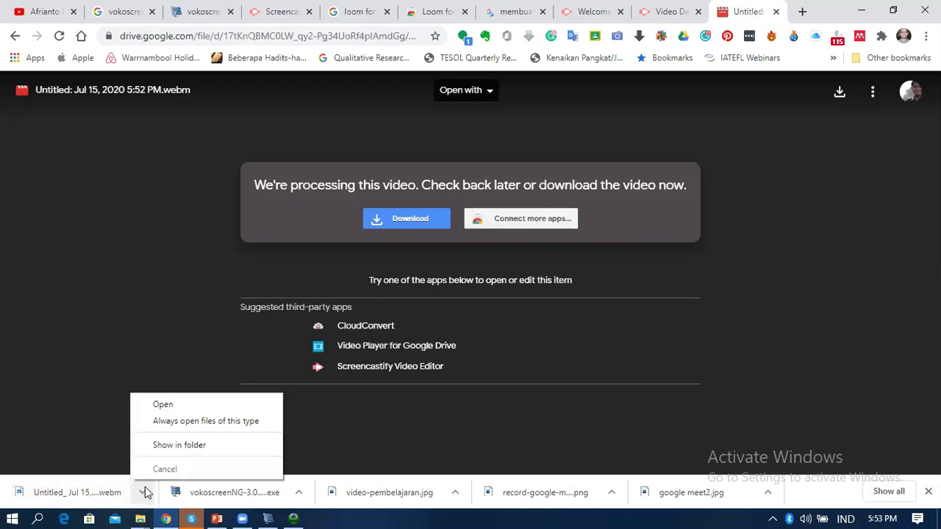
left_click(181, 446)
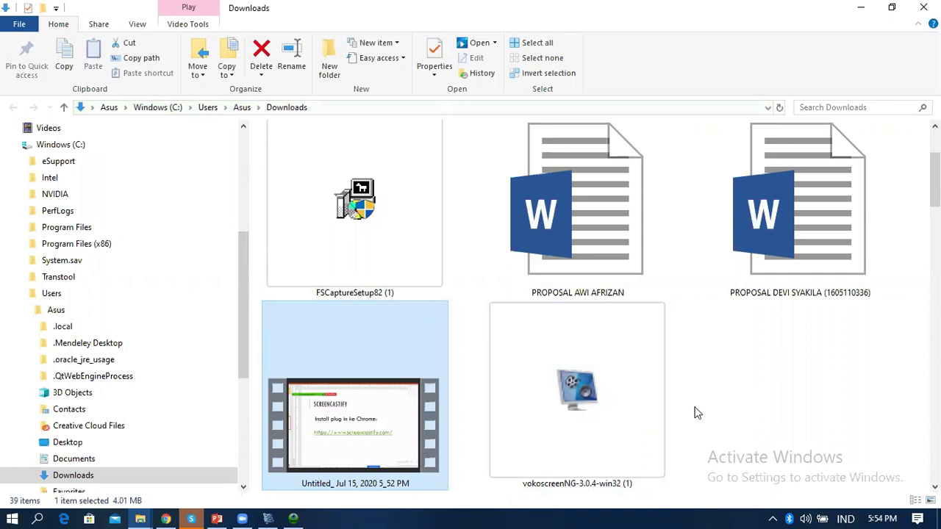
Open the downloaded Untitled Jul 15 video with Windows Media Player
right_click(378, 425)
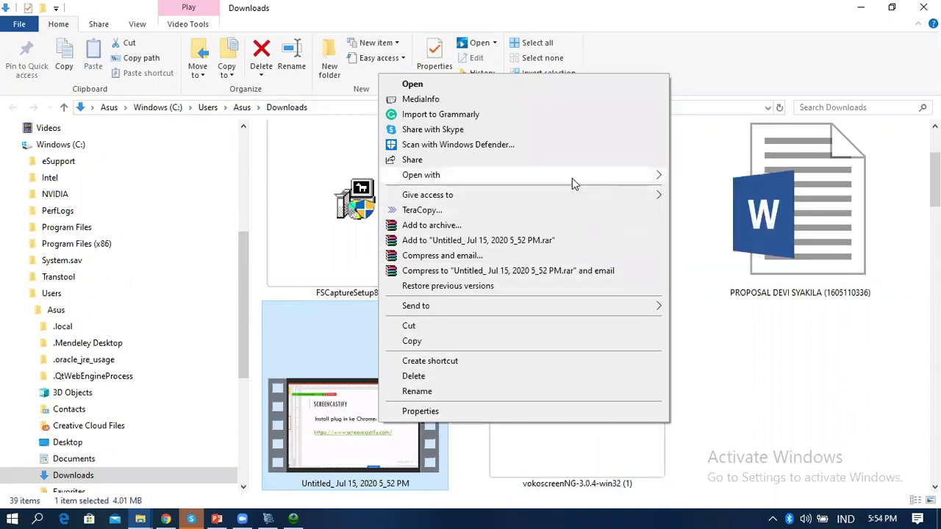
mouse_move(581, 177)
left_click(721, 237)
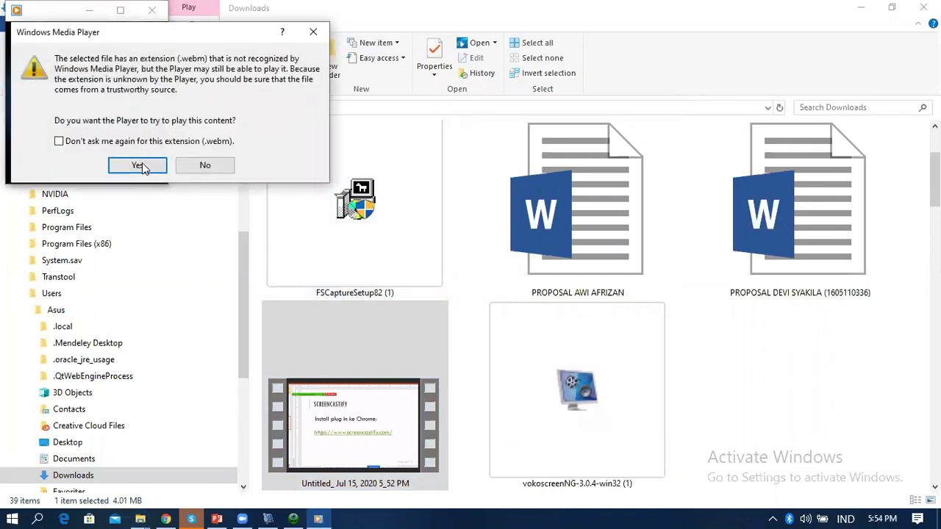
Accept the .webm warning, play the recording maximized, pause it, and close the player
left_click(137, 165)
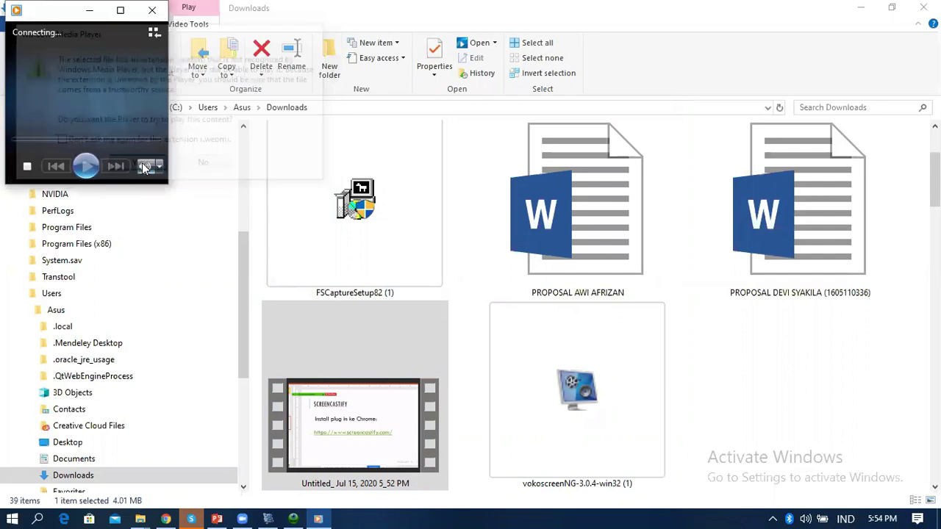
left_click(121, 11)
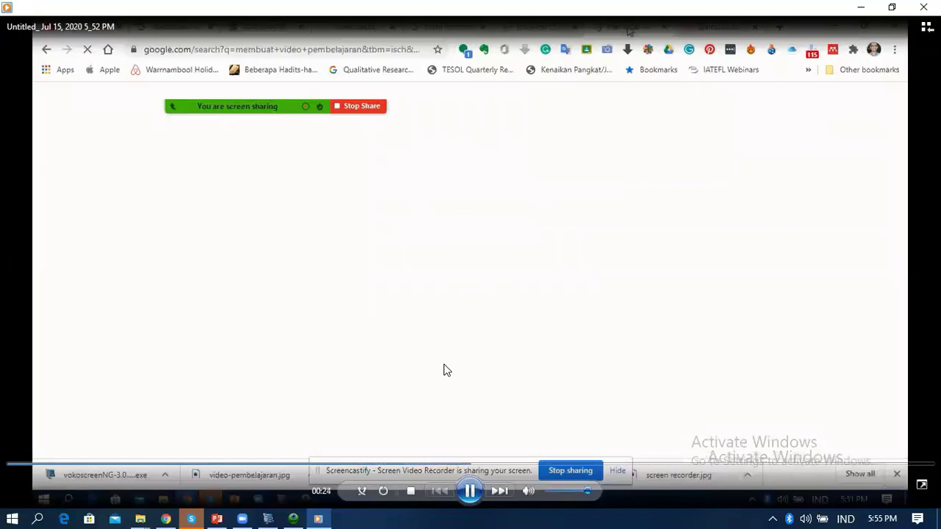
left_click(469, 491)
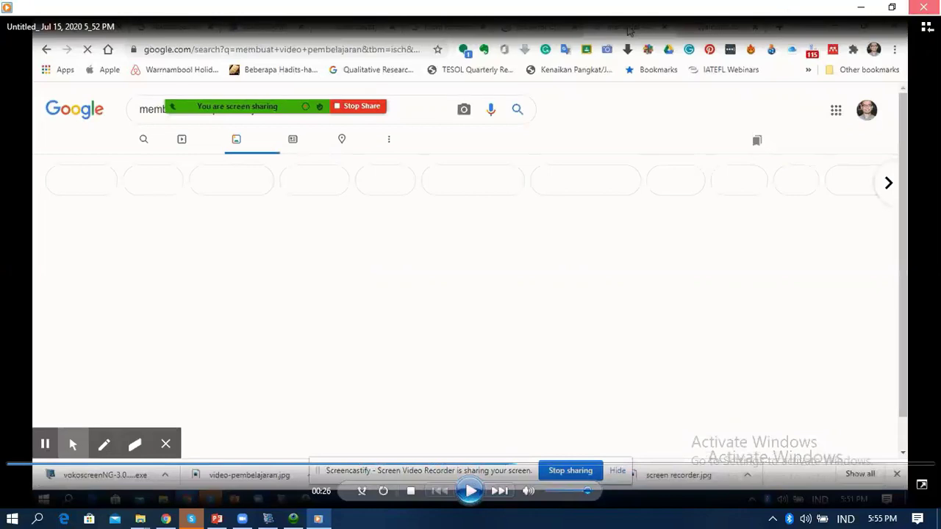
left_click(923, 7)
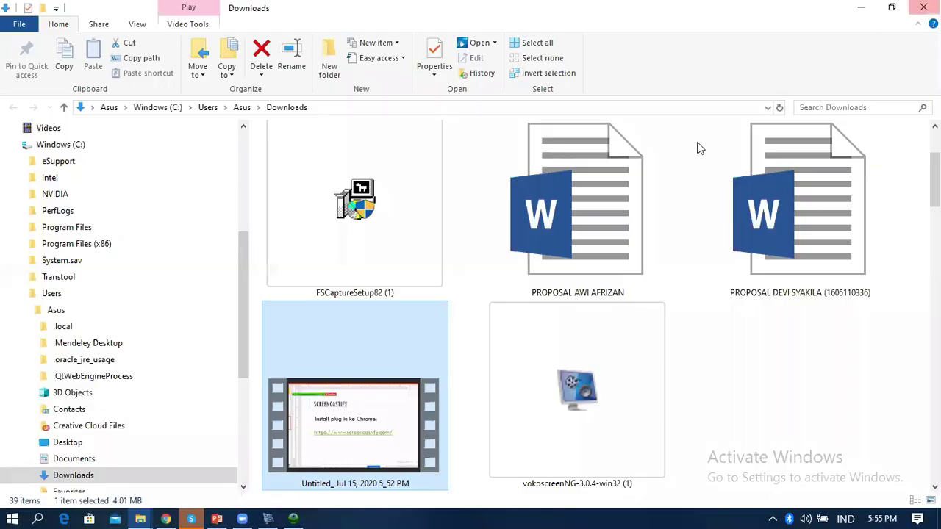
Back in Chrome, close the Drive preview tab and share the recording to Google Classroom
left_click(165, 516)
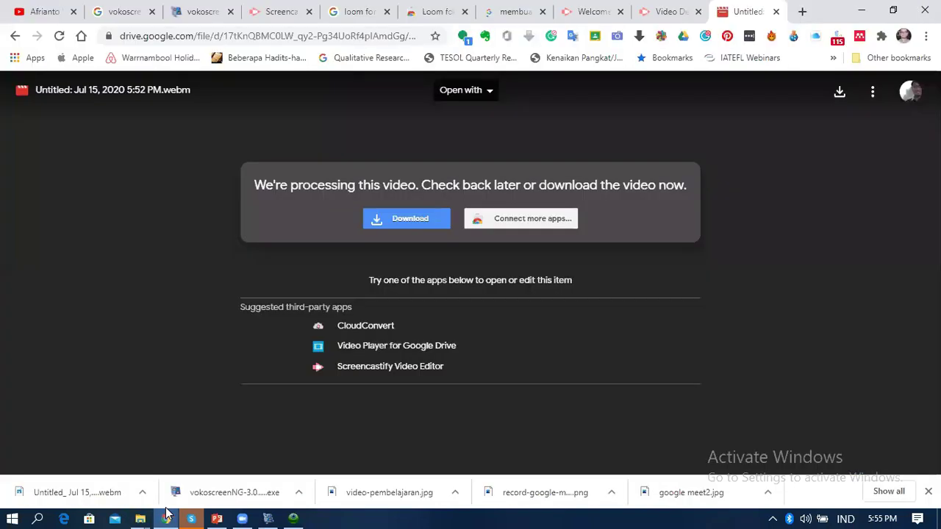
left_click(775, 12)
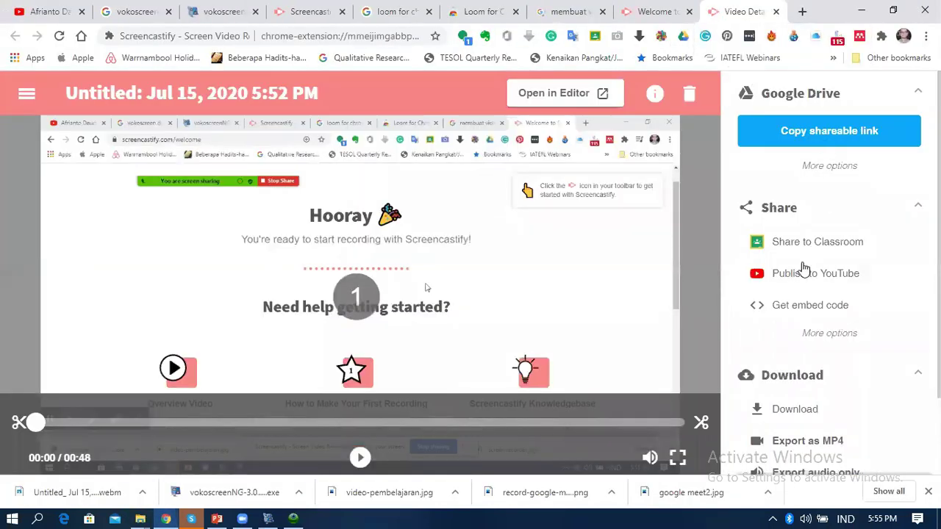
left_click(797, 250)
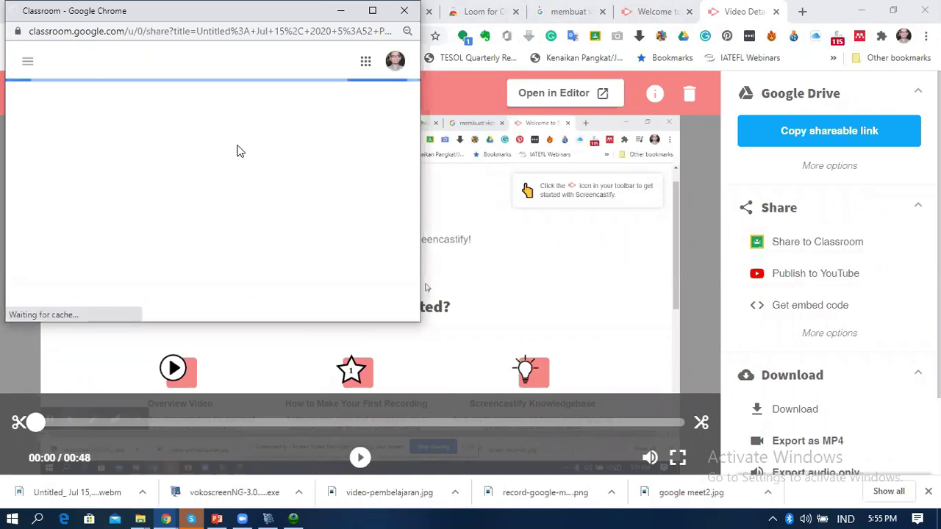
Share the .webm recording to the first Workshop class as a new assignment
left_click(374, 11)
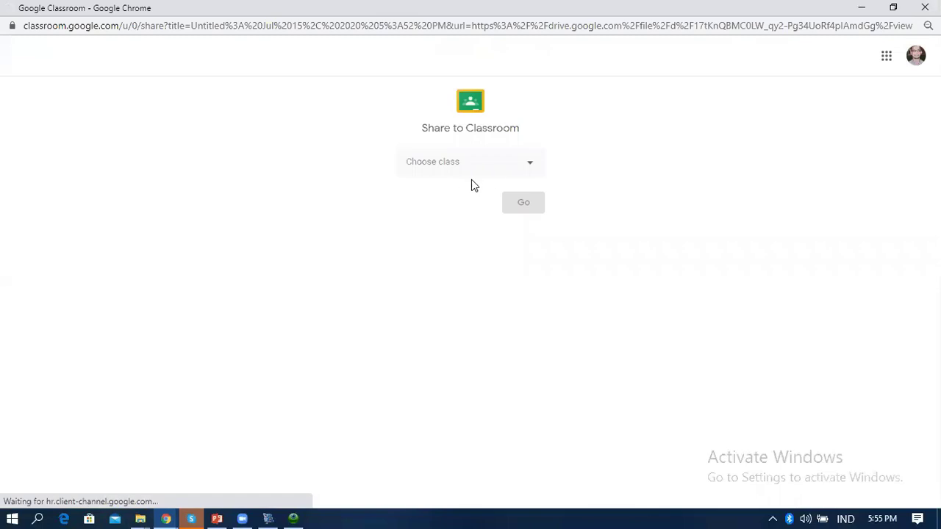
left_click(529, 168)
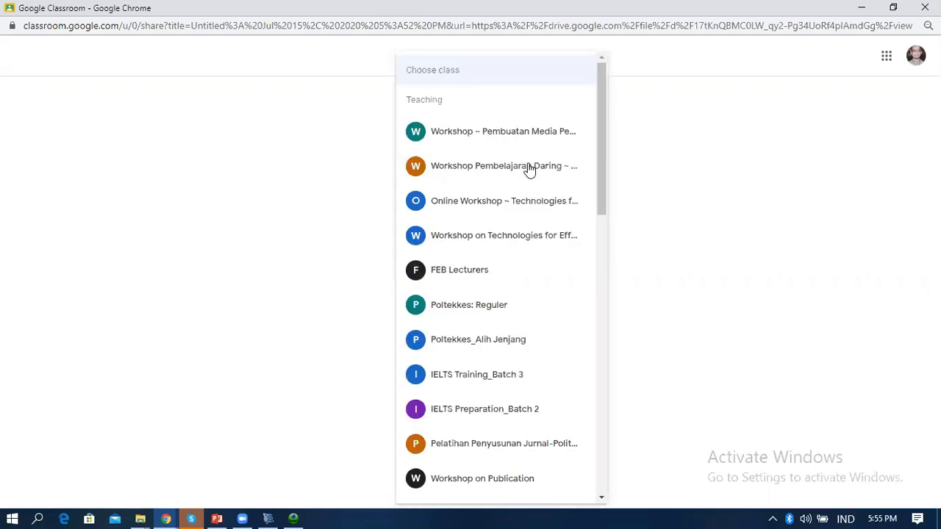
left_click(492, 137)
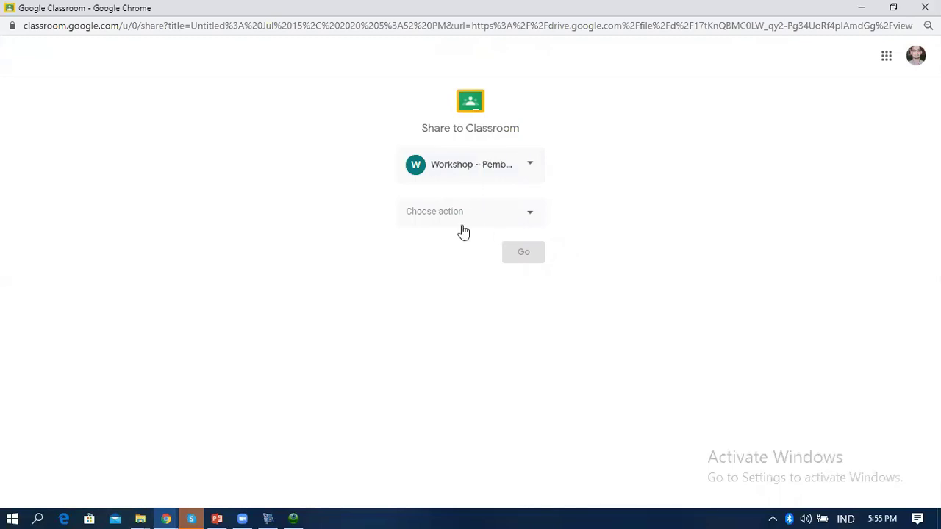
left_click(526, 219)
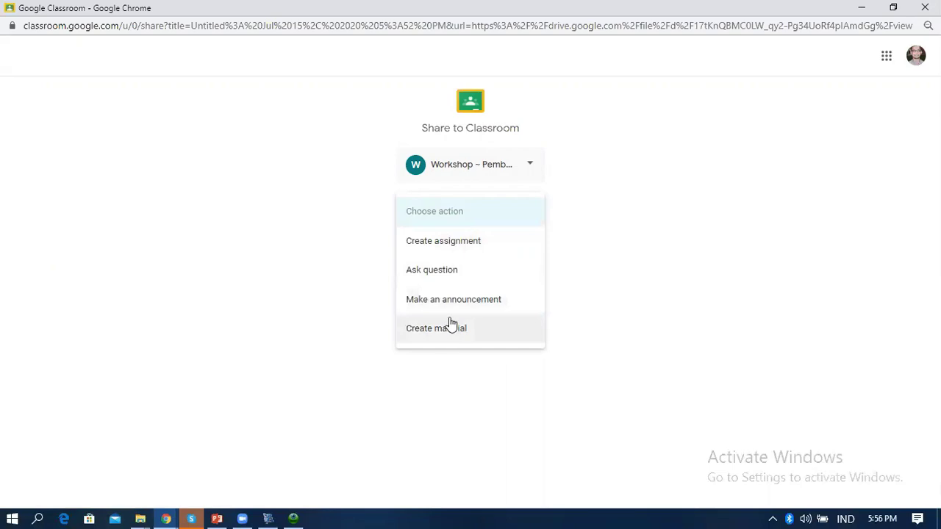
left_click(463, 243)
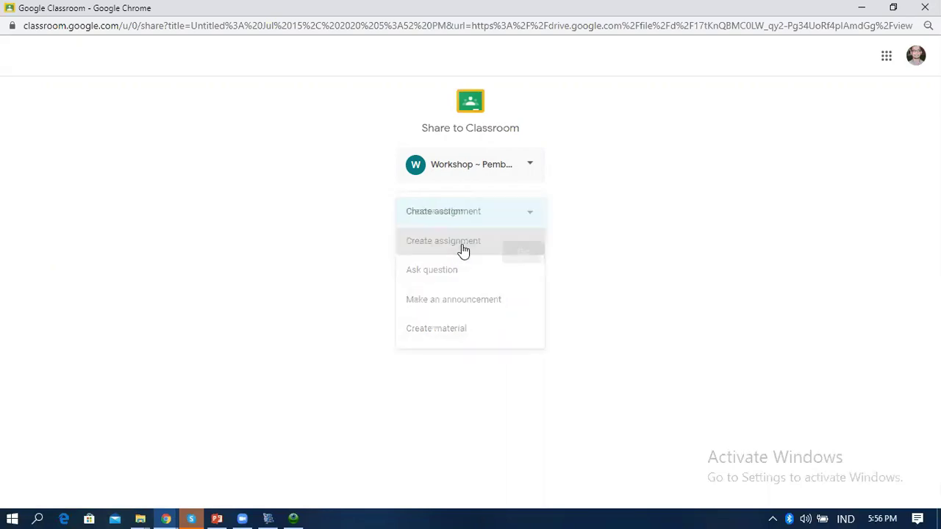
left_click(522, 253)
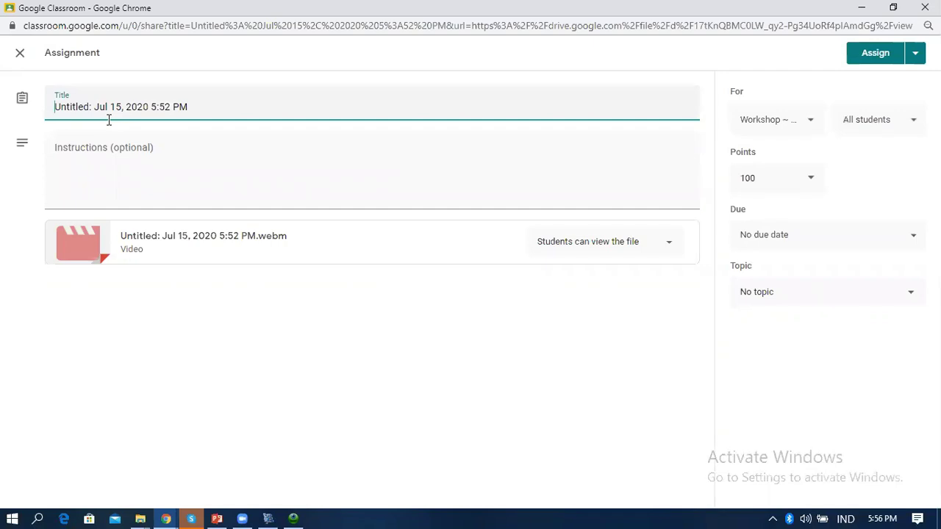
Title the assignment 'Tonton Video Berikut', assign it, then switch back to PowerPoint
key("ctrl+a")
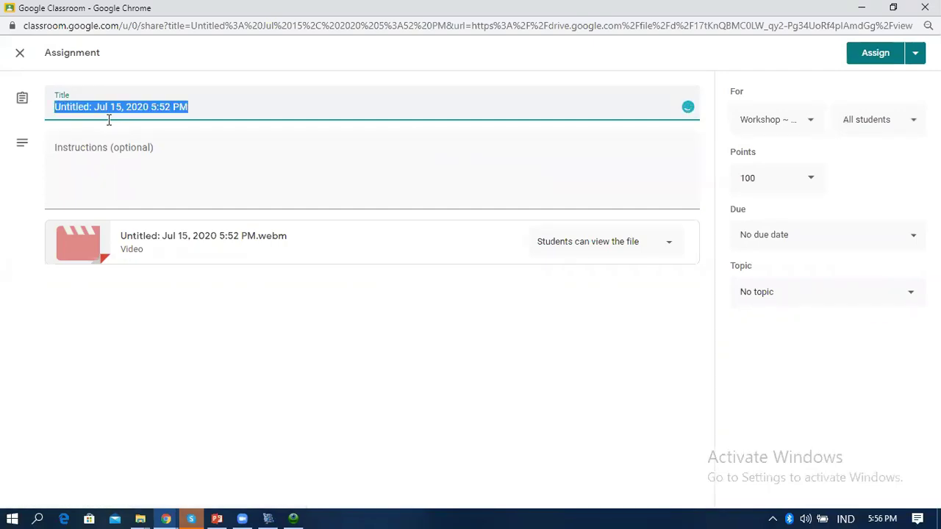
type("Tonton Video Berikut")
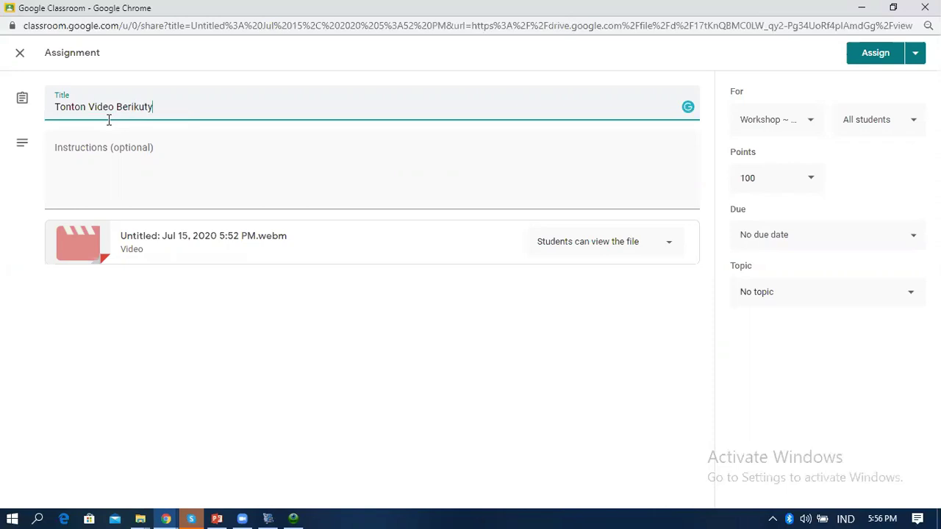
left_click(111, 155)
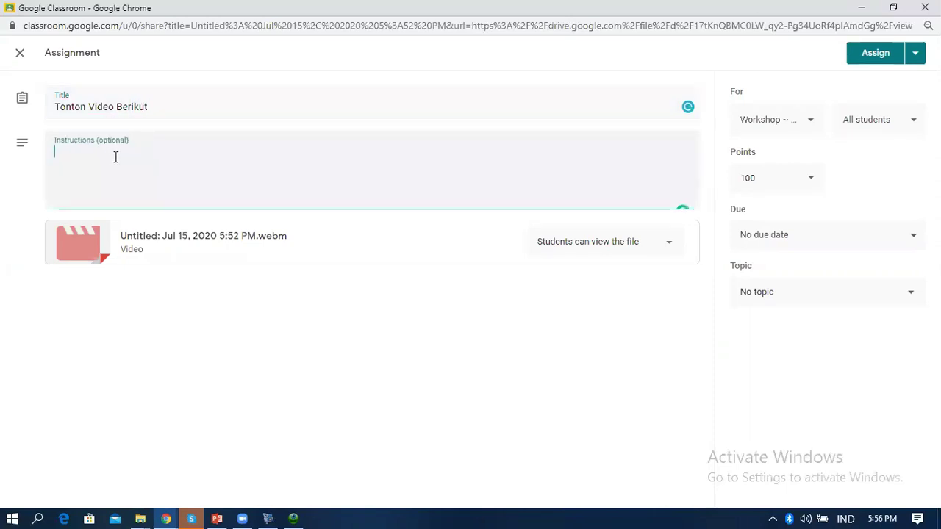
left_click(871, 58)
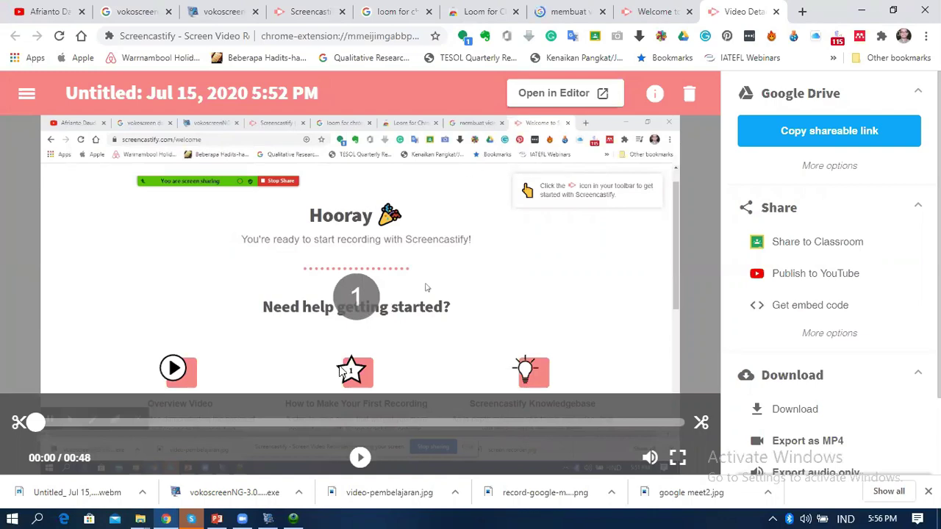
left_click(217, 519)
Step through slides 2, 3 and 4 to the LOOM slide, then return to Chrome
left_click(78, 163)
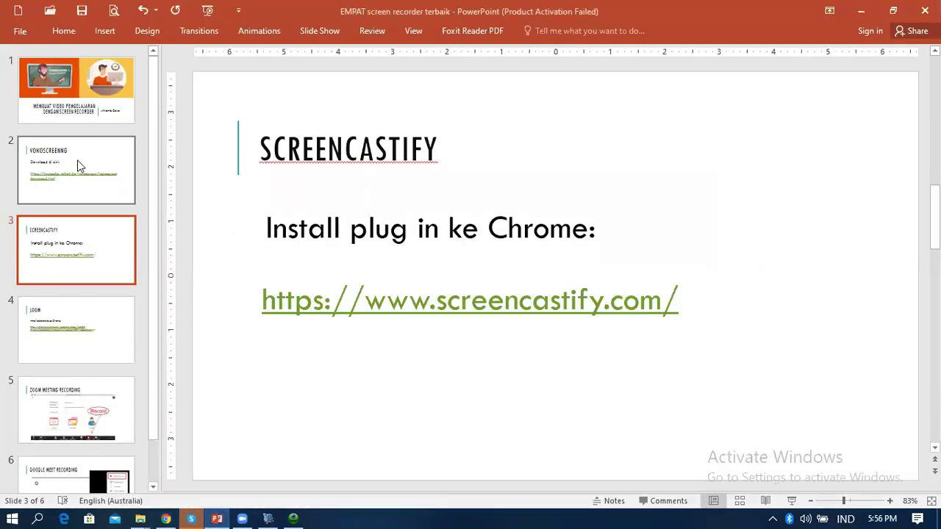
left_click(88, 247)
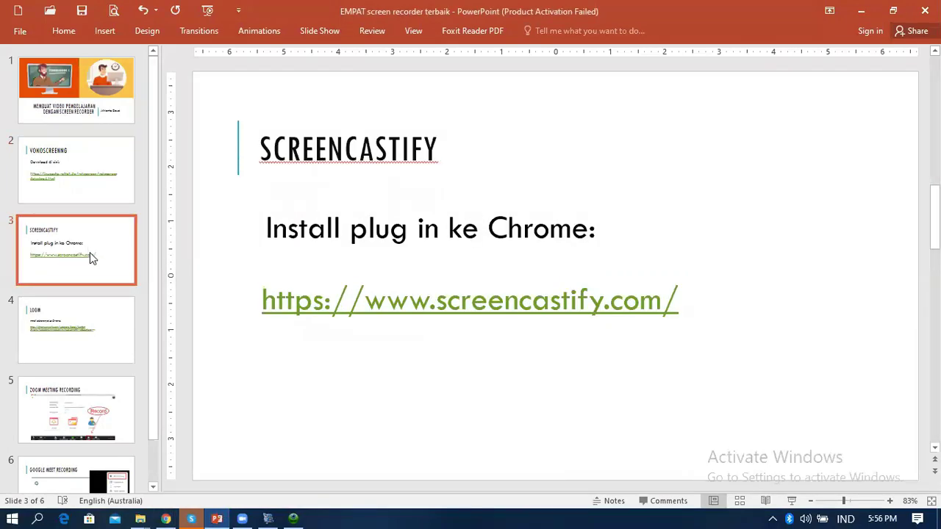
left_click(112, 332)
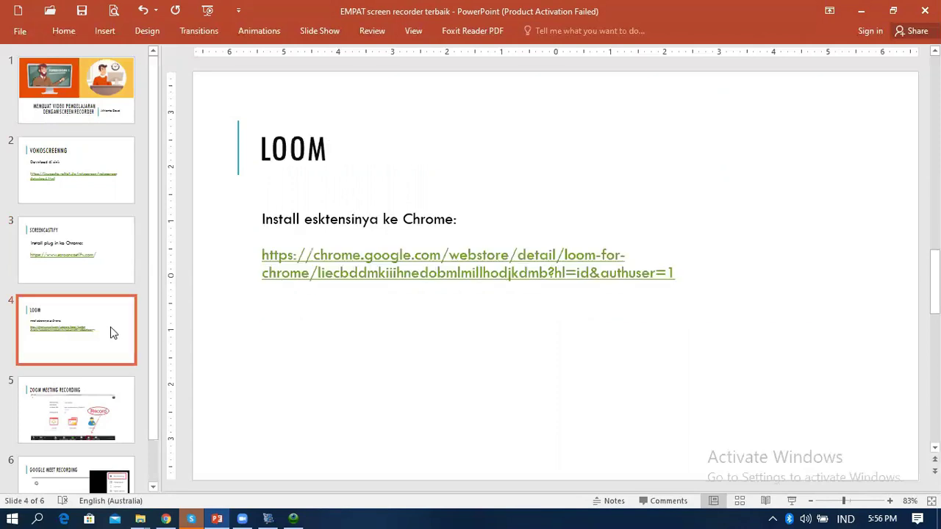
left_click(167, 517)
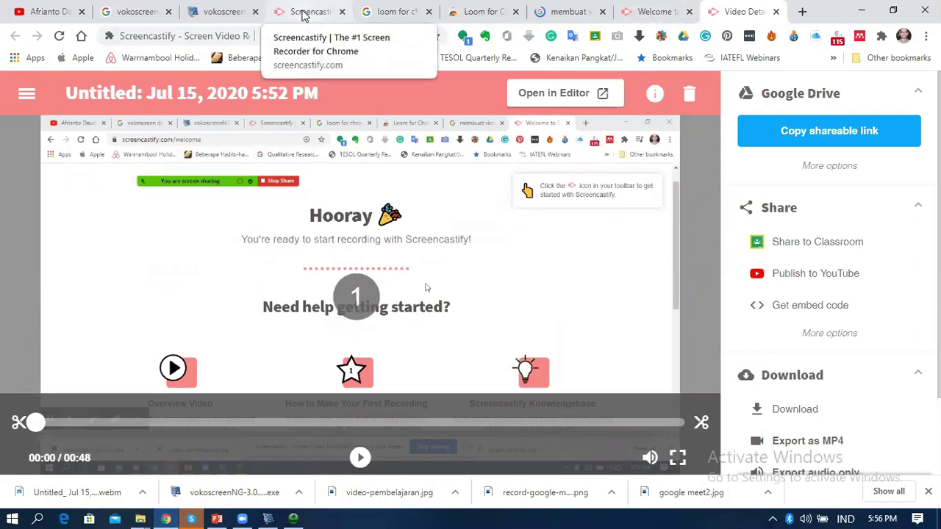
View the Loom for Chrome Web Store page and the installed extensions list
left_click(391, 13)
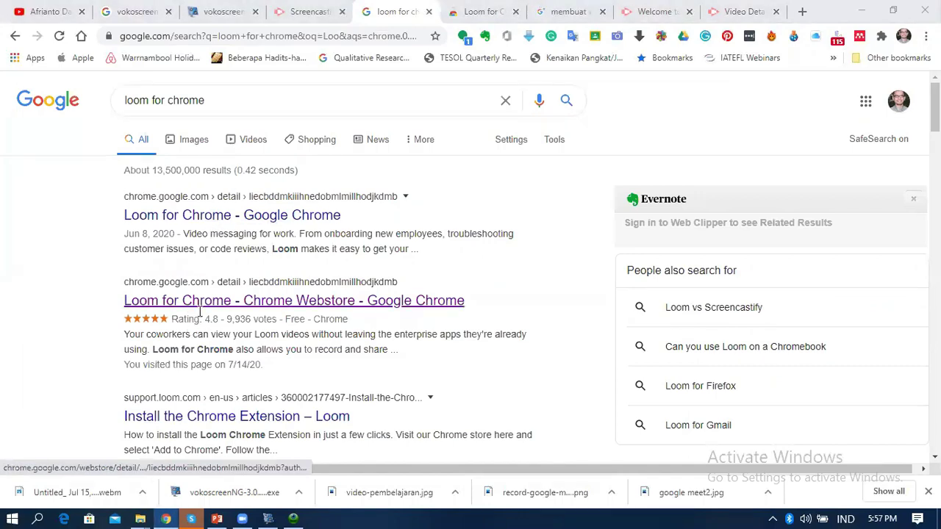
left_click(479, 15)
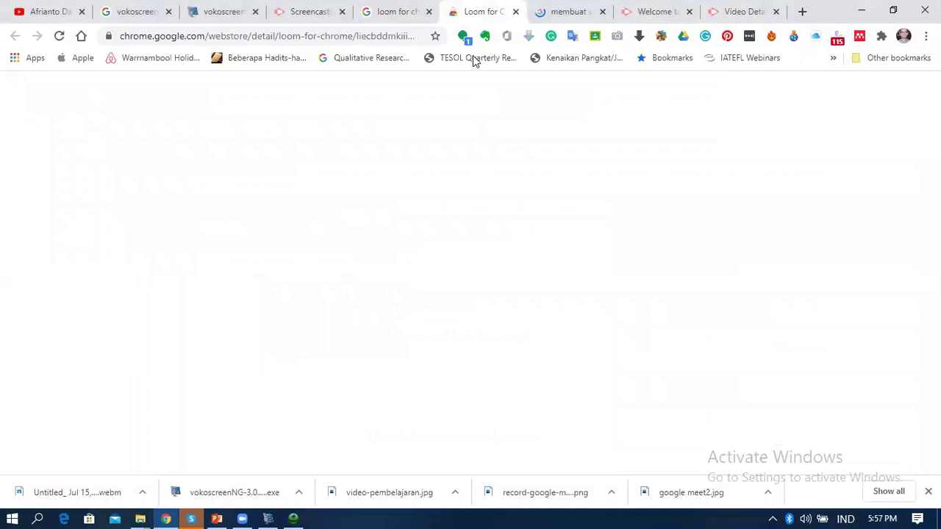
scroll(527, 276, "down", 2)
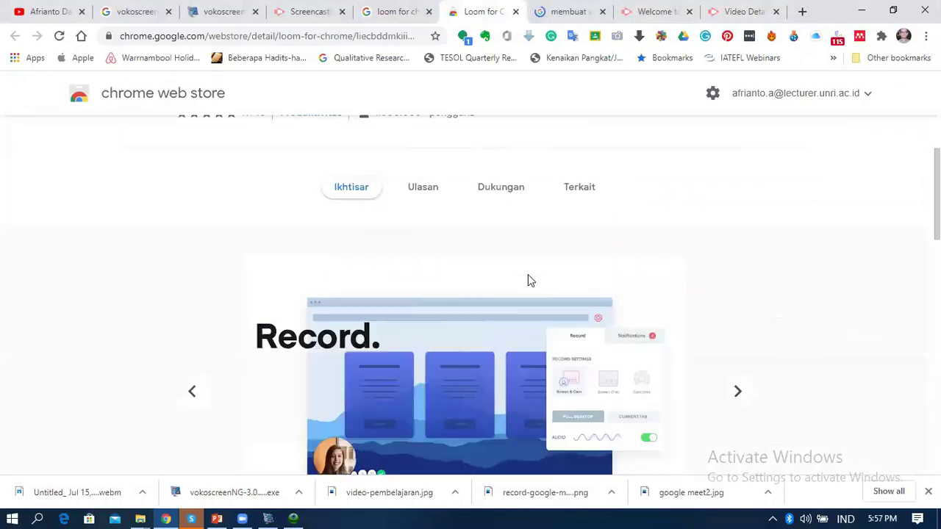
scroll(698, 242, "up", 2)
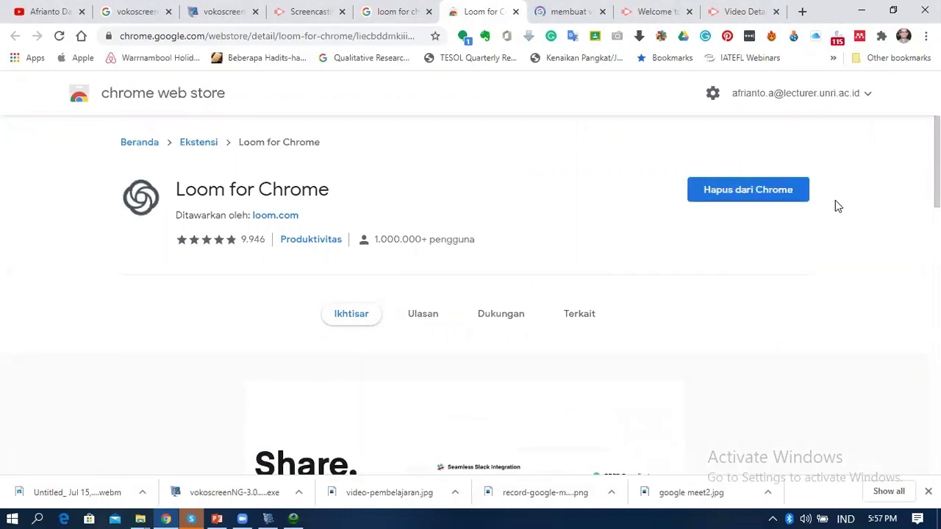
left_click(881, 36)
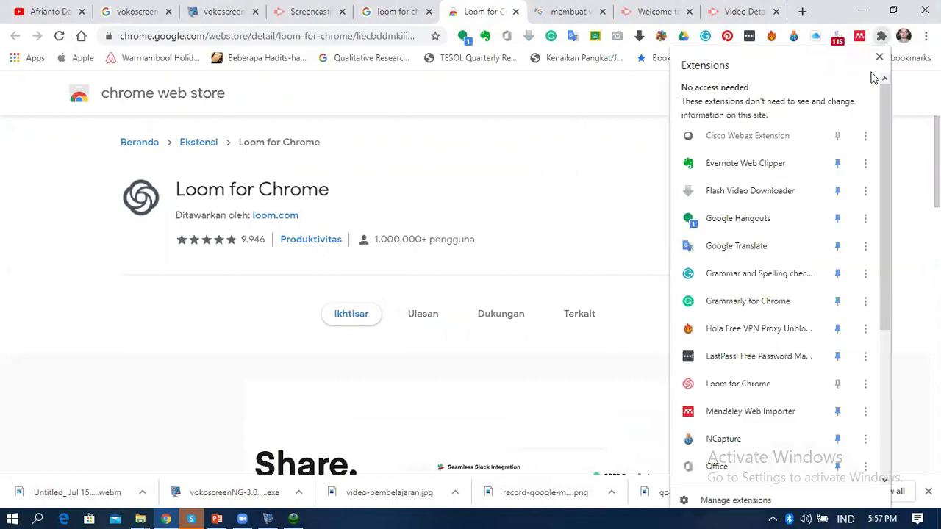
Launch Loom for Chrome from the Extensions panel
left_click(735, 391)
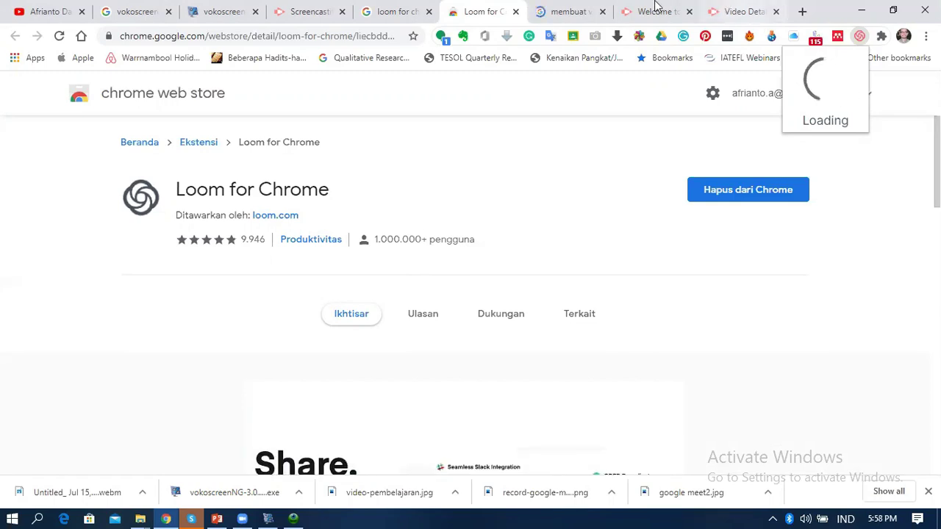
Close the search, Screencastify, Video Details and vokoscreen tabs
left_click(601, 12)
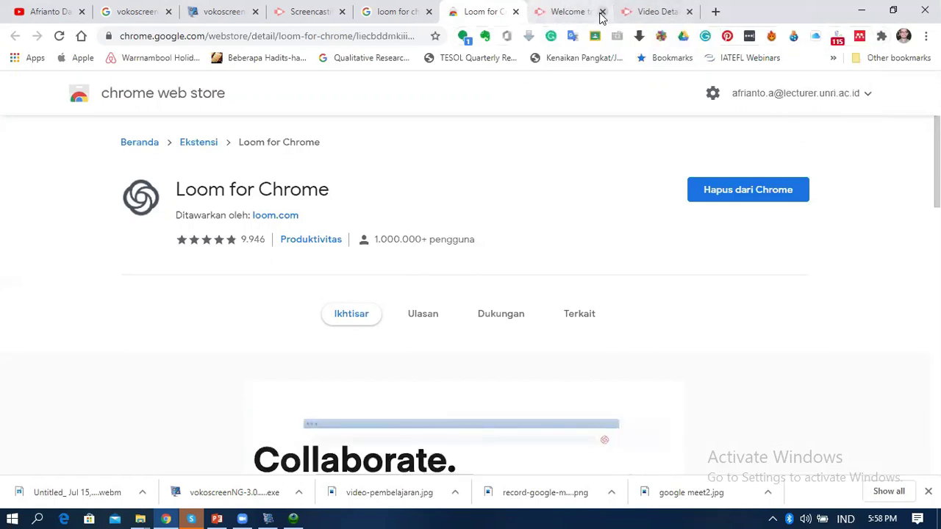
left_click(601, 11)
left_click(601, 11)
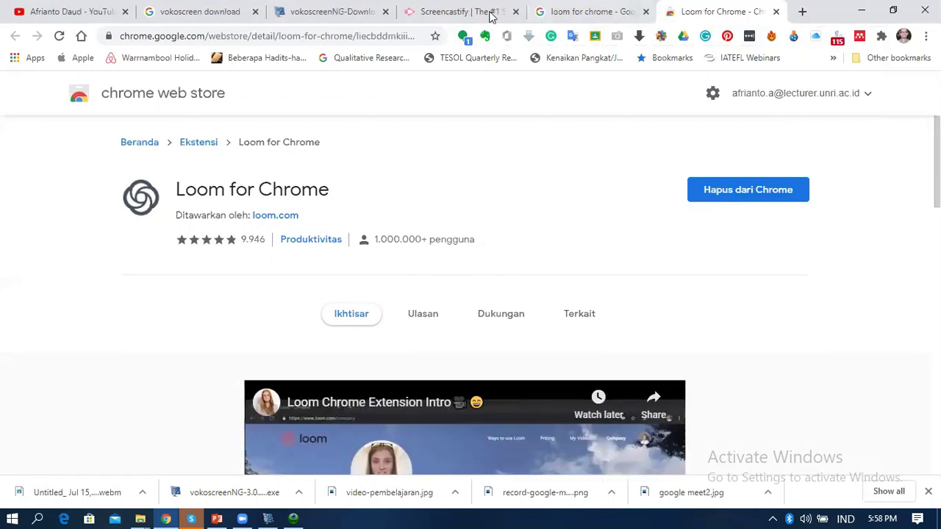
left_click(515, 11)
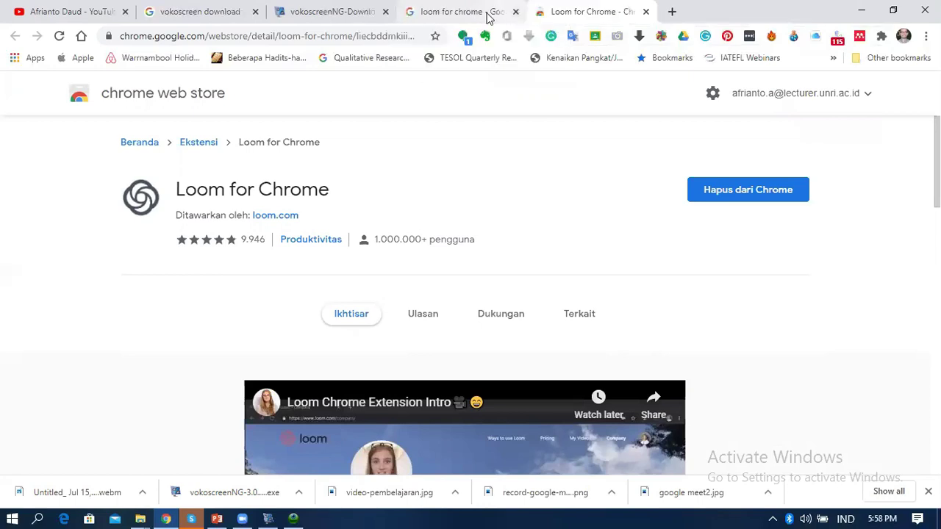
left_click(383, 13)
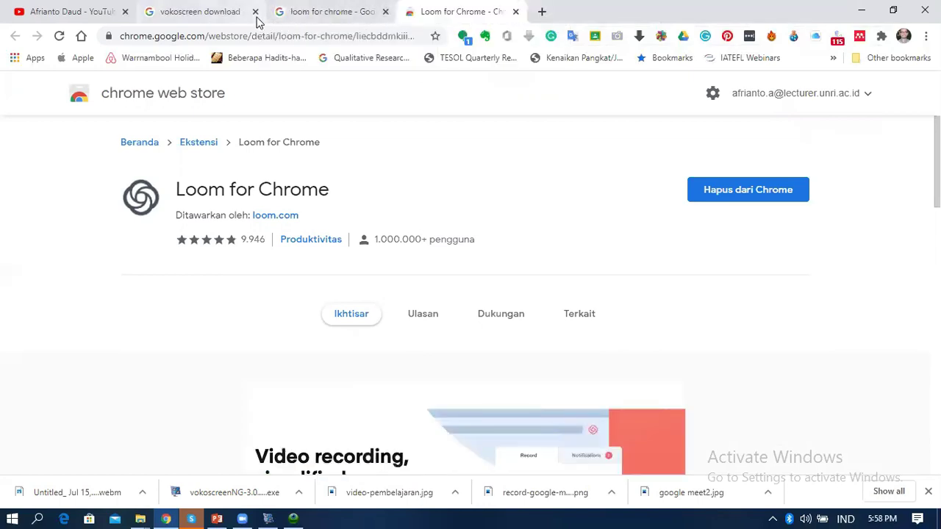
left_click(255, 12)
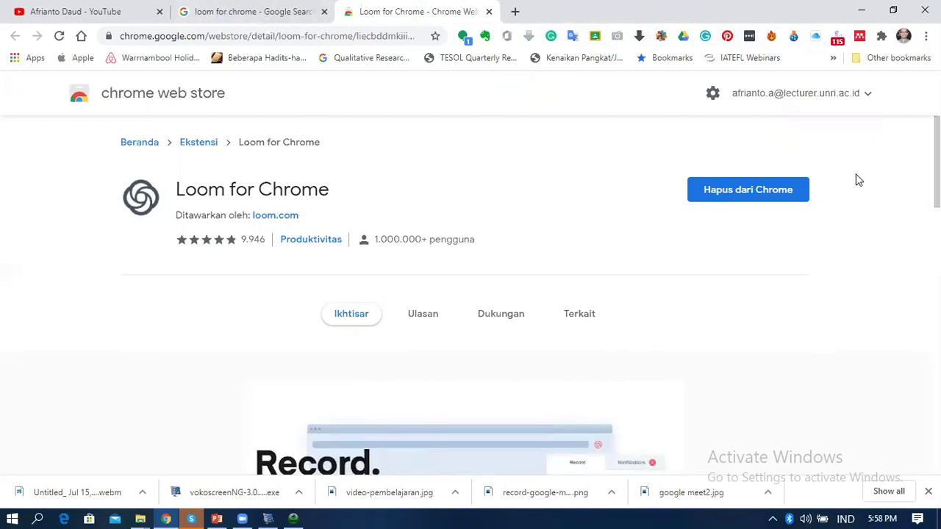
Test-launch Loom for Chrome, then close the Web Store and Google search tabs
left_click(882, 37)
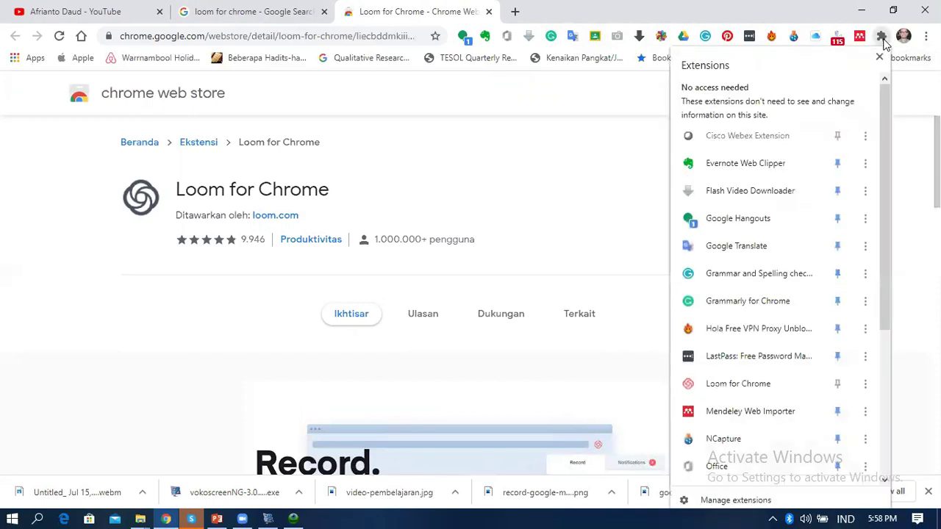
left_click(720, 387)
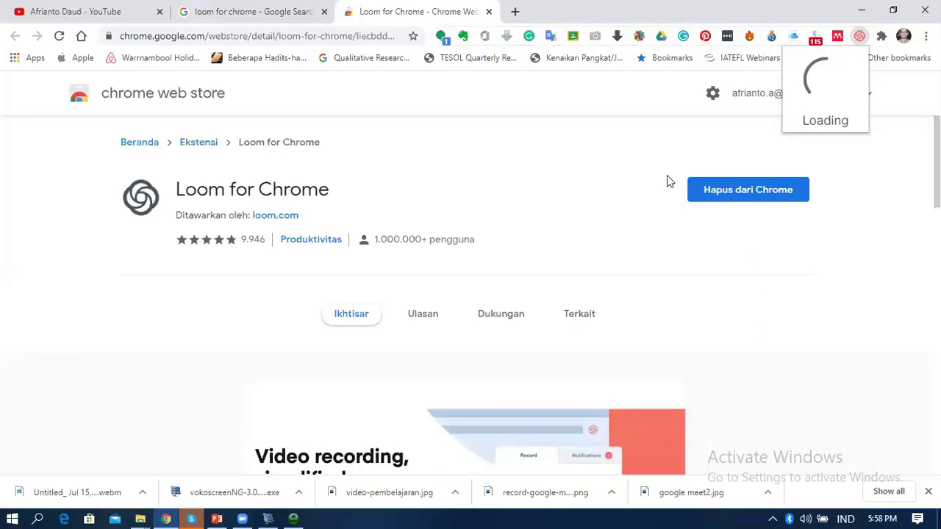
left_click(489, 13)
left_click(489, 13)
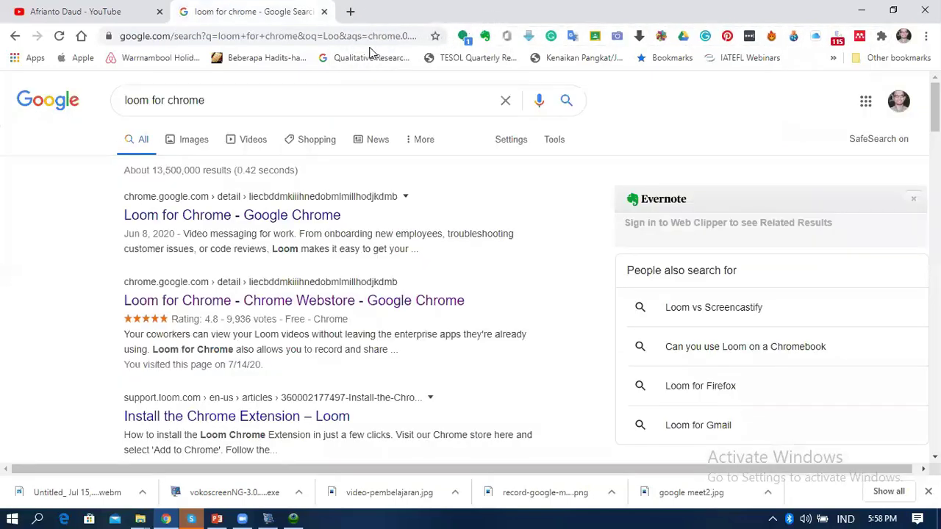
left_click(324, 12)
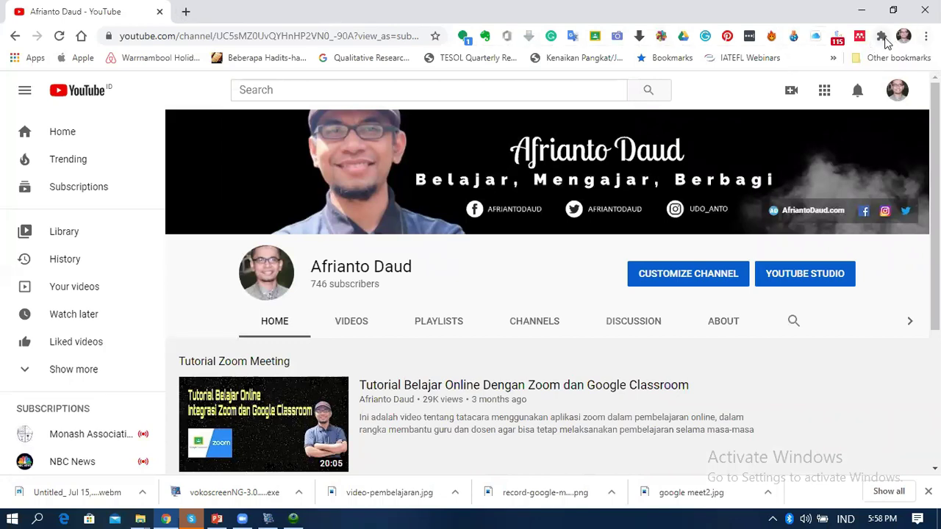
Pin Loom for Chrome to the toolbar and launch its recorder
left_click(881, 36)
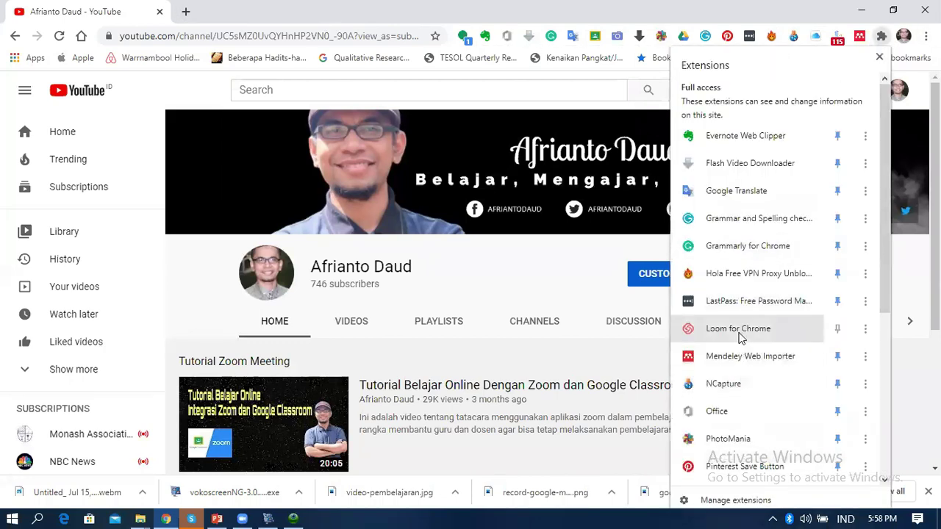
left_click(838, 332)
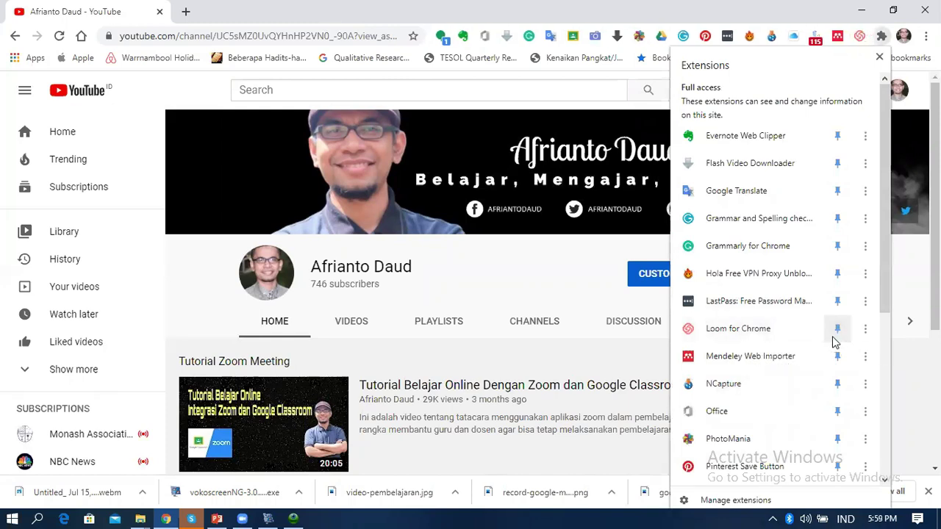
left_click(750, 335)
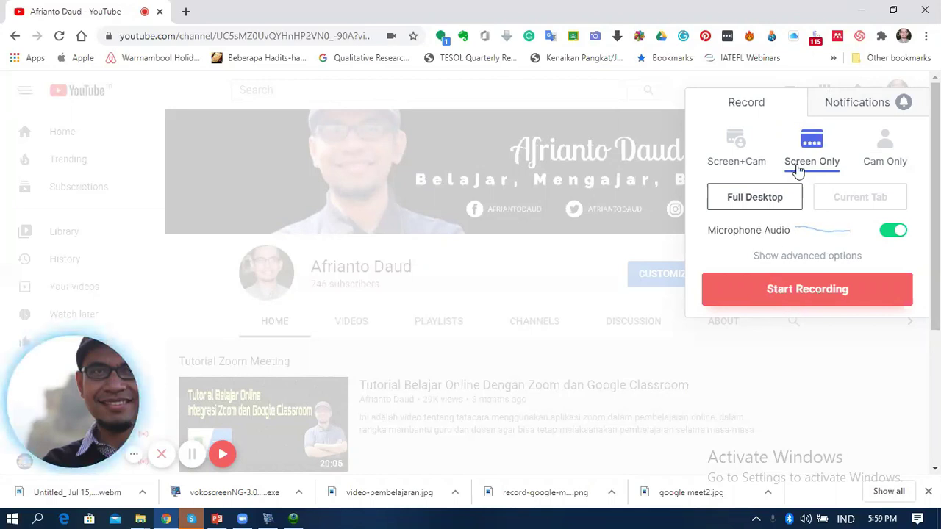
Start a Loom recording in Screen Only, Full Desktop mode
mouse_move(79, 415)
left_click(741, 160)
left_click(794, 163)
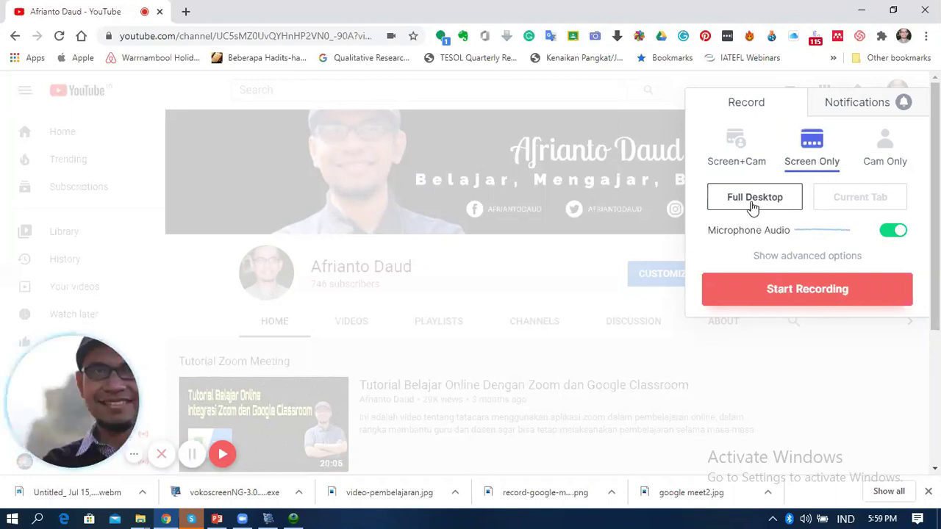
left_click(813, 291)
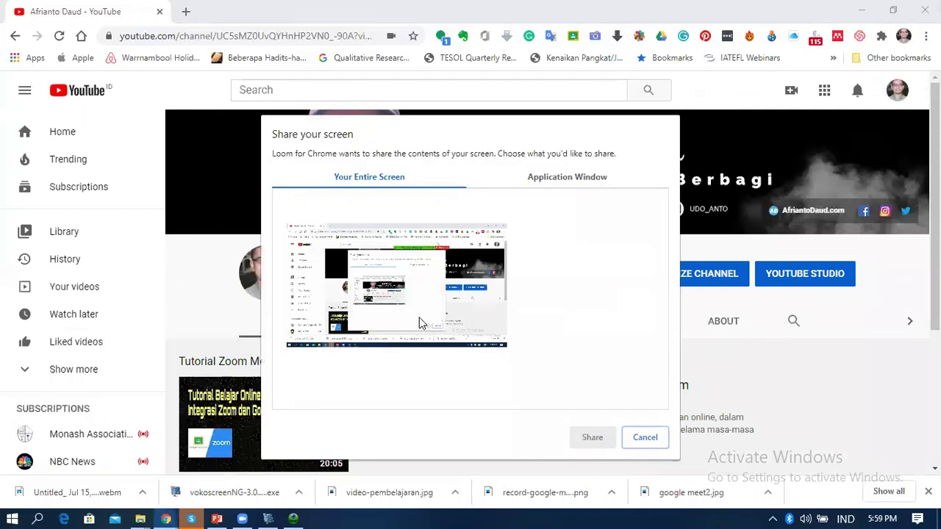
Share the entire screen for the Loom recording, then stop it
left_click(318, 291)
left_click(590, 438)
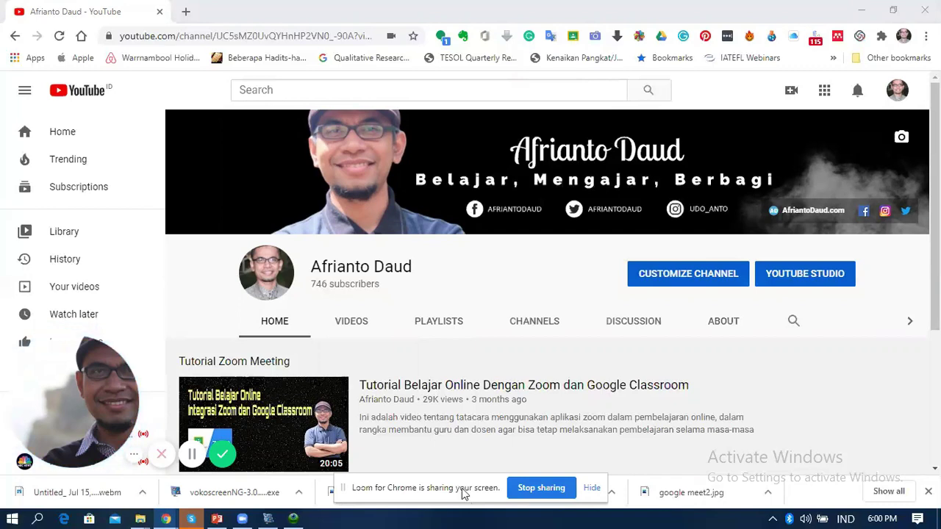
left_click(534, 488)
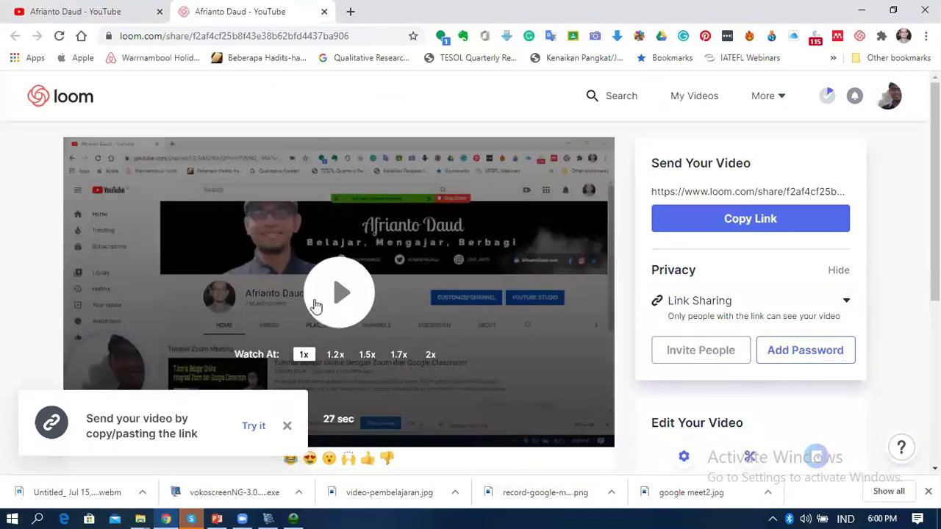
Play the Loom video, pause at 0:16, and copy its share link
scroll(437, 272, "down", 2)
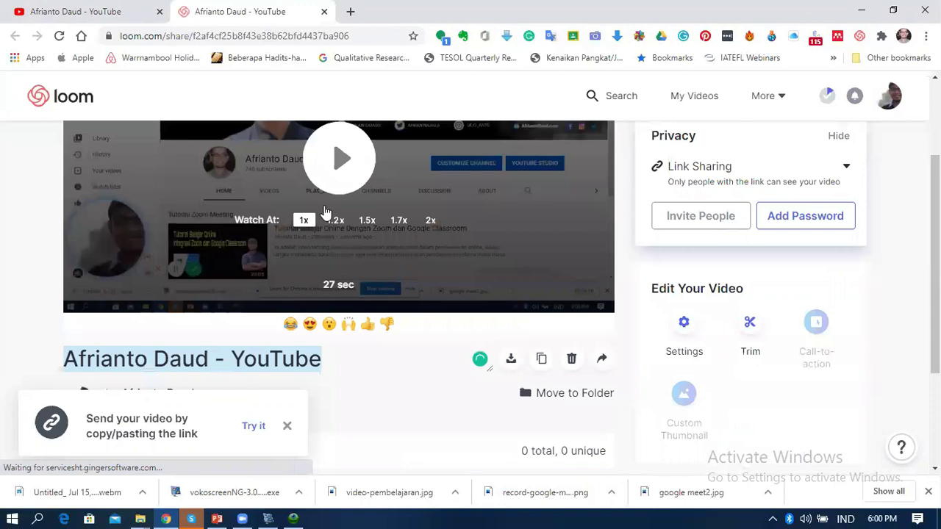
left_click(329, 179)
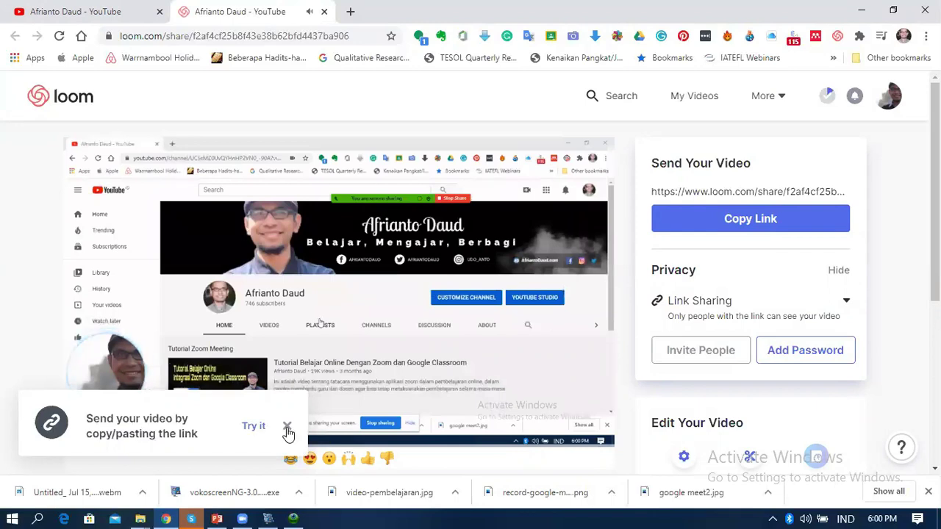
left_click(287, 427)
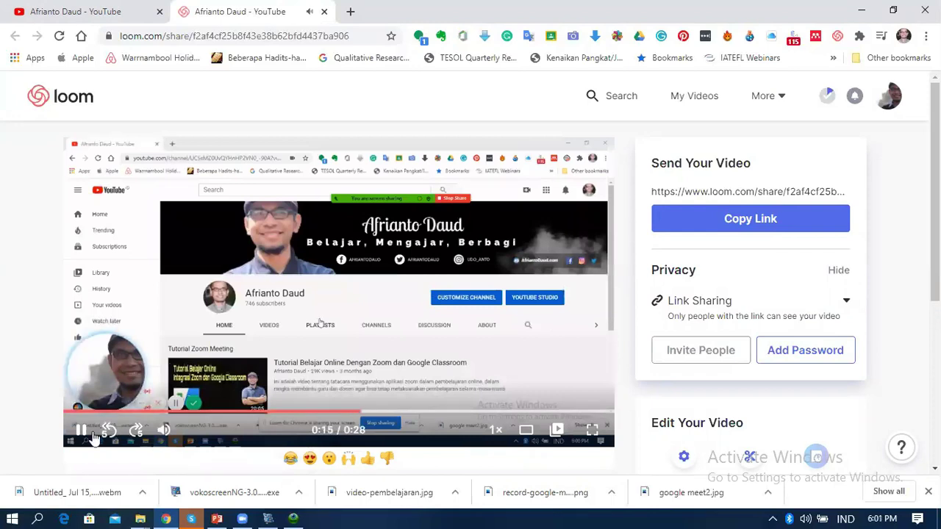
left_click(294, 380)
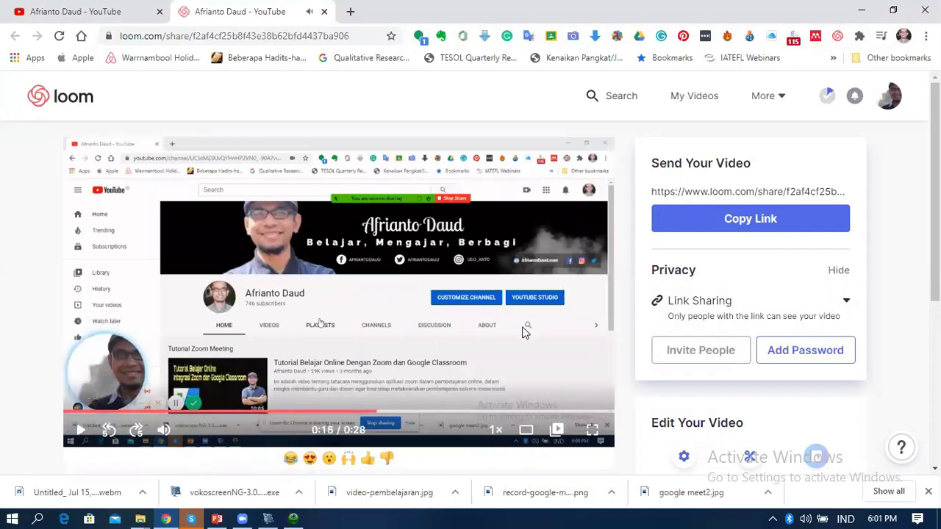
scroll(573, 326, "down", 2)
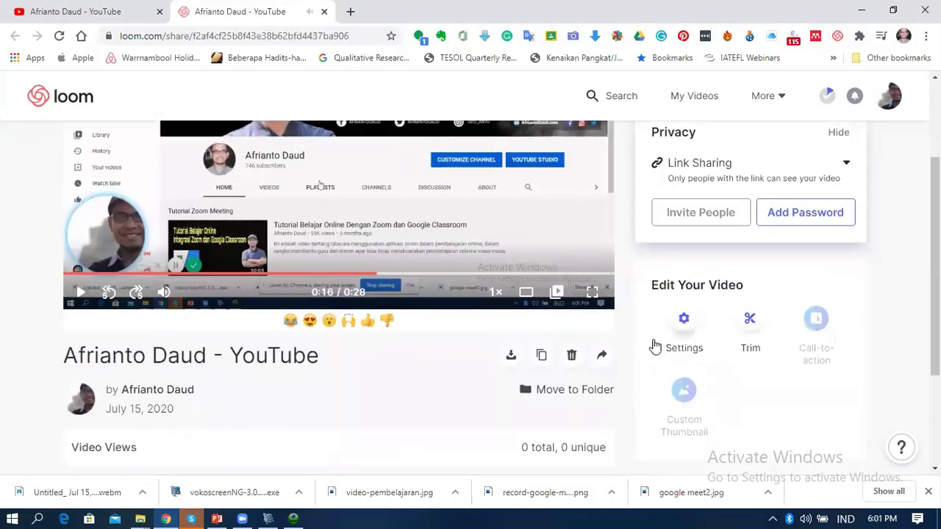
scroll(731, 344, "up", 2)
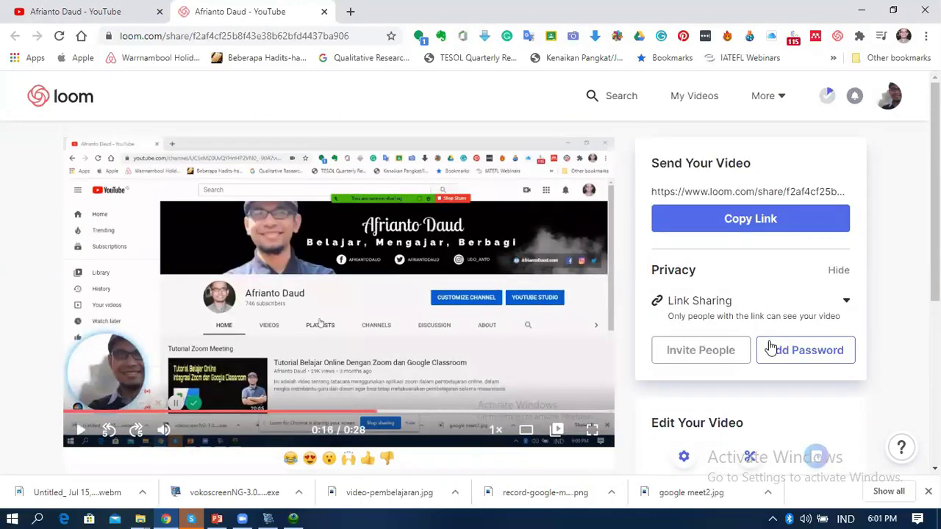
left_click(747, 221)
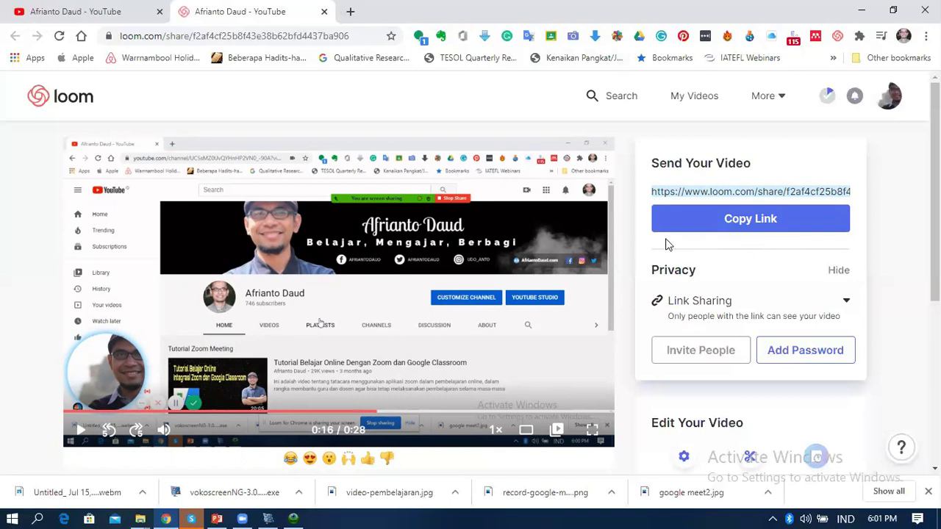
Go to PowerPoint's slide 5, ZOOM MEETING RECORDING
scroll(619, 250, "down", 2)
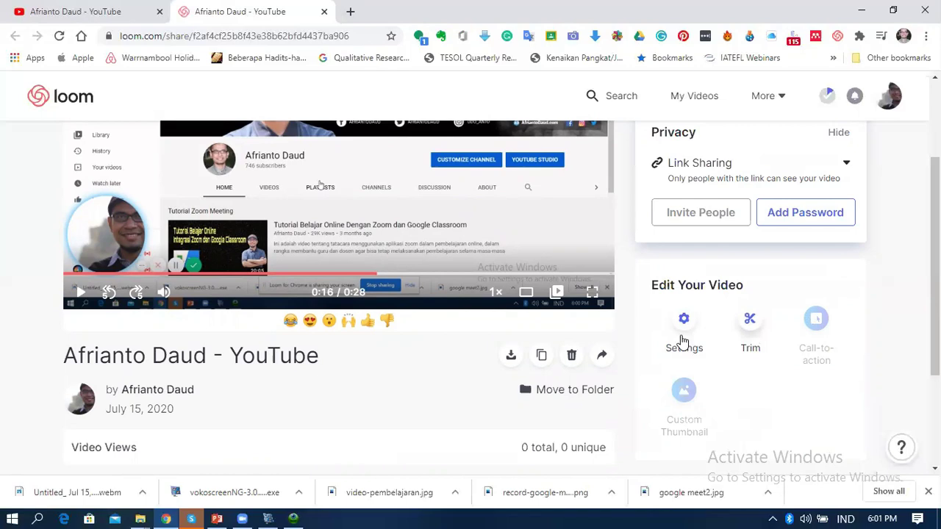
scroll(761, 322, "down", 3)
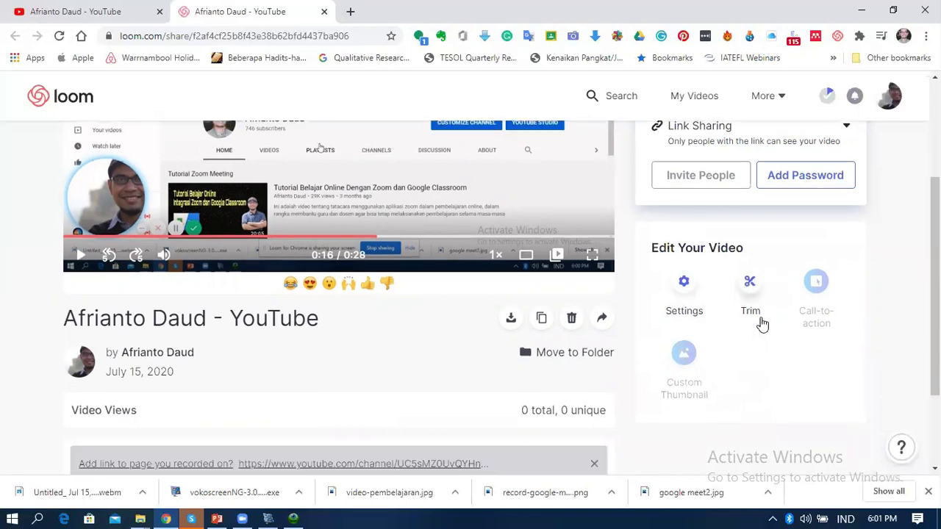
scroll(761, 321, "up", 3)
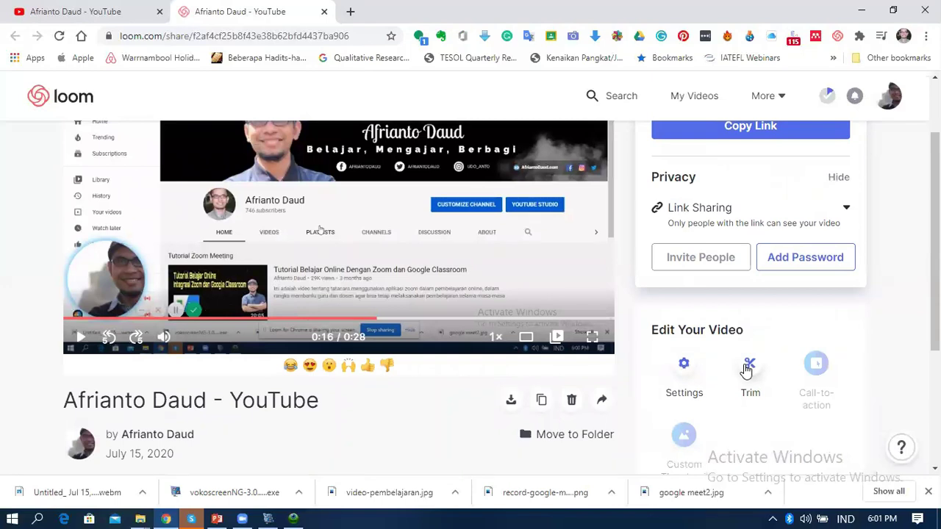
scroll(746, 370, "up", 2)
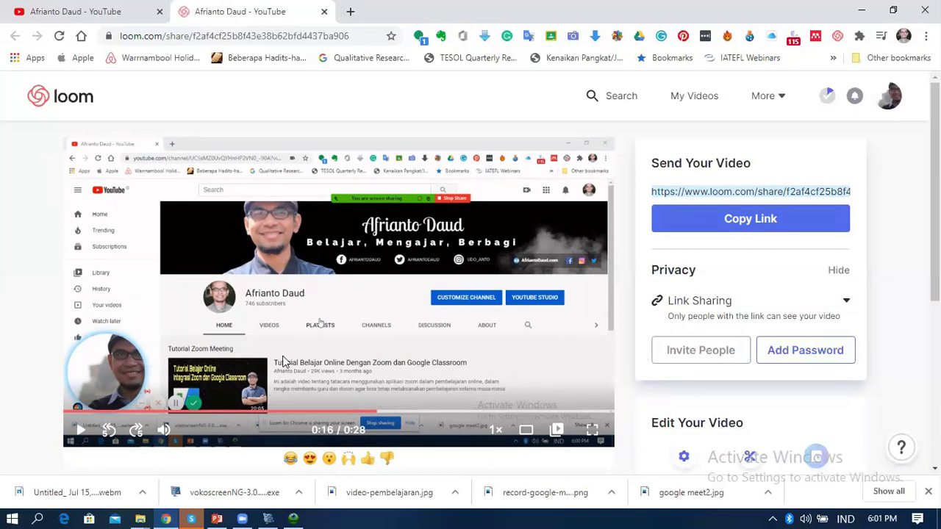
left_click(217, 519)
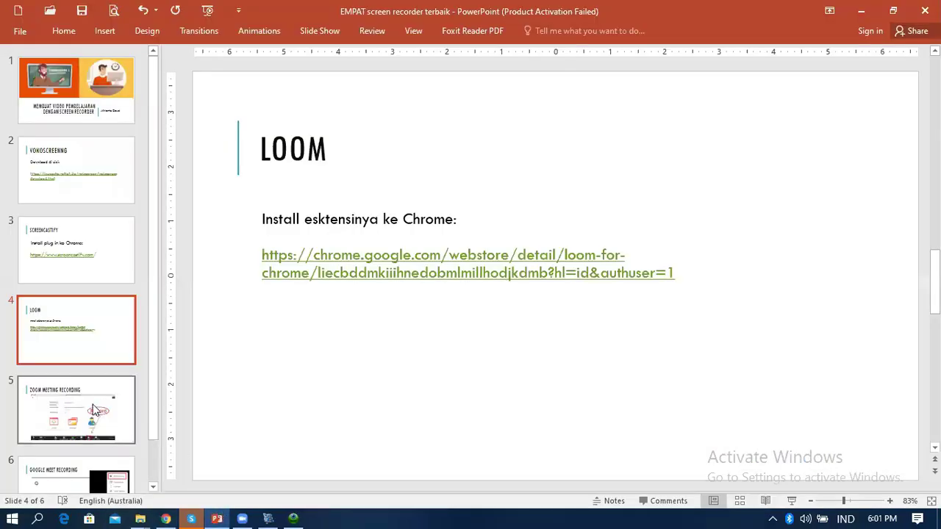
left_click(74, 409)
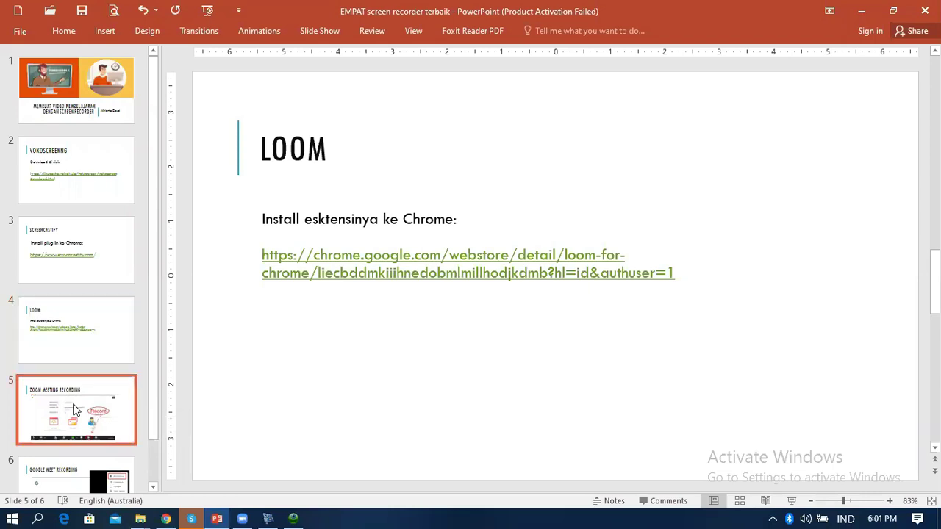